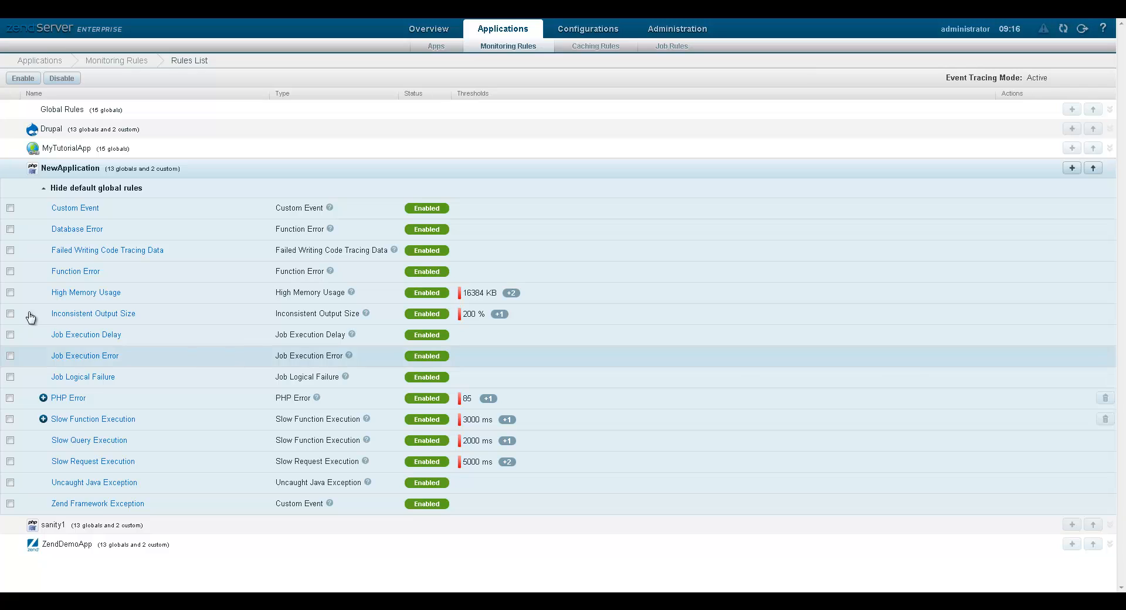
# Review the thresholds of NewApplication's High Memory Usage rule, then switch to the Overview dashboard.
pyautogui.click(62, 297)
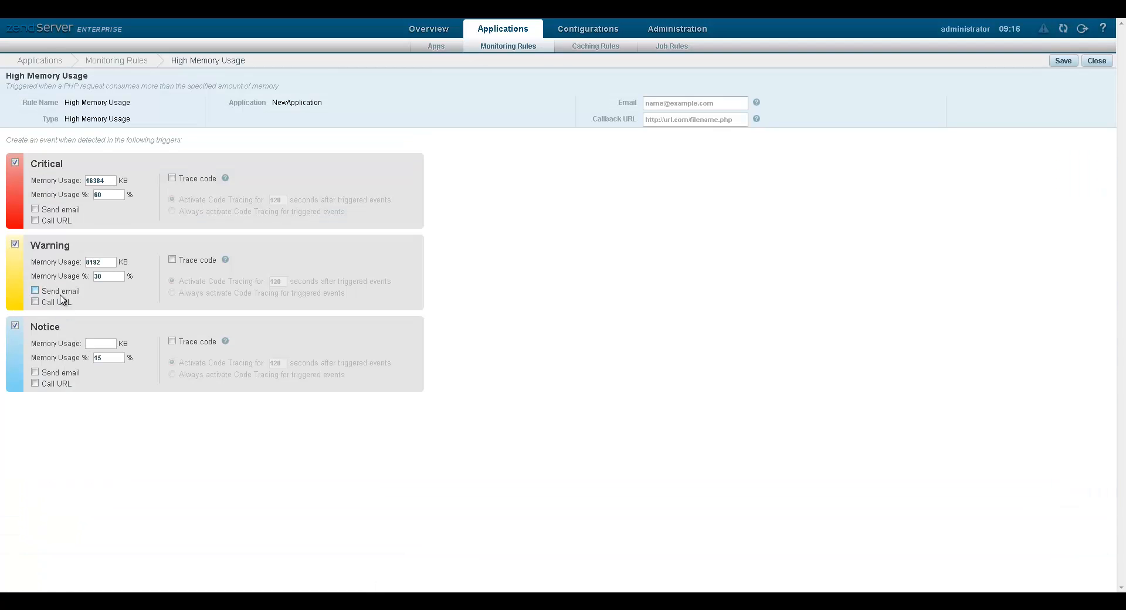
pyautogui.click(423, 37)
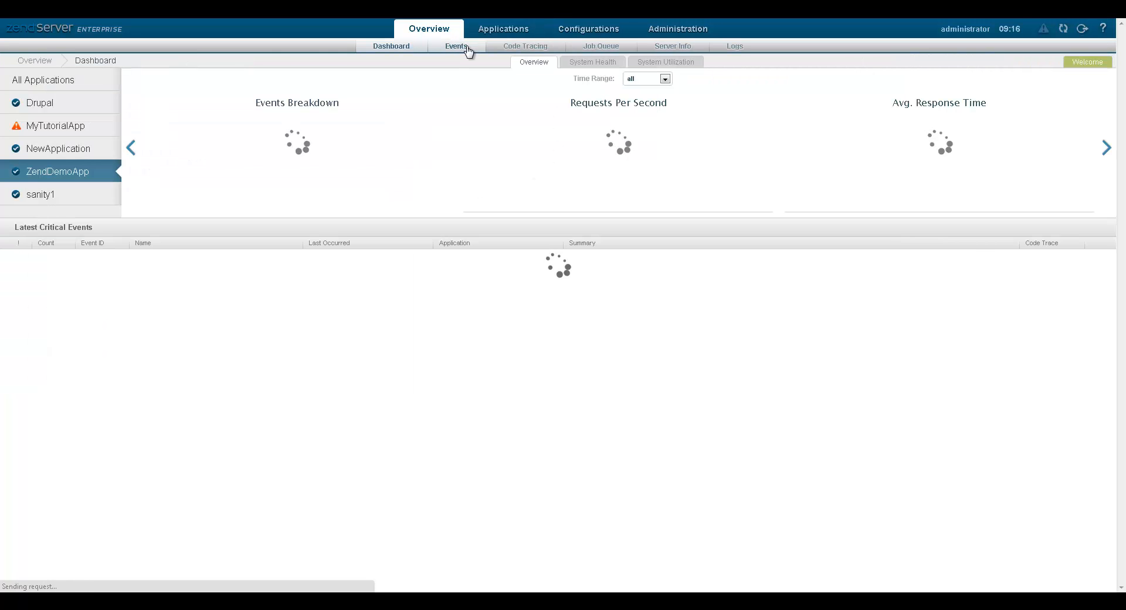
# Browse all logged events and view the details of High Memory Usage event ID 10.
pyautogui.click(467, 48)
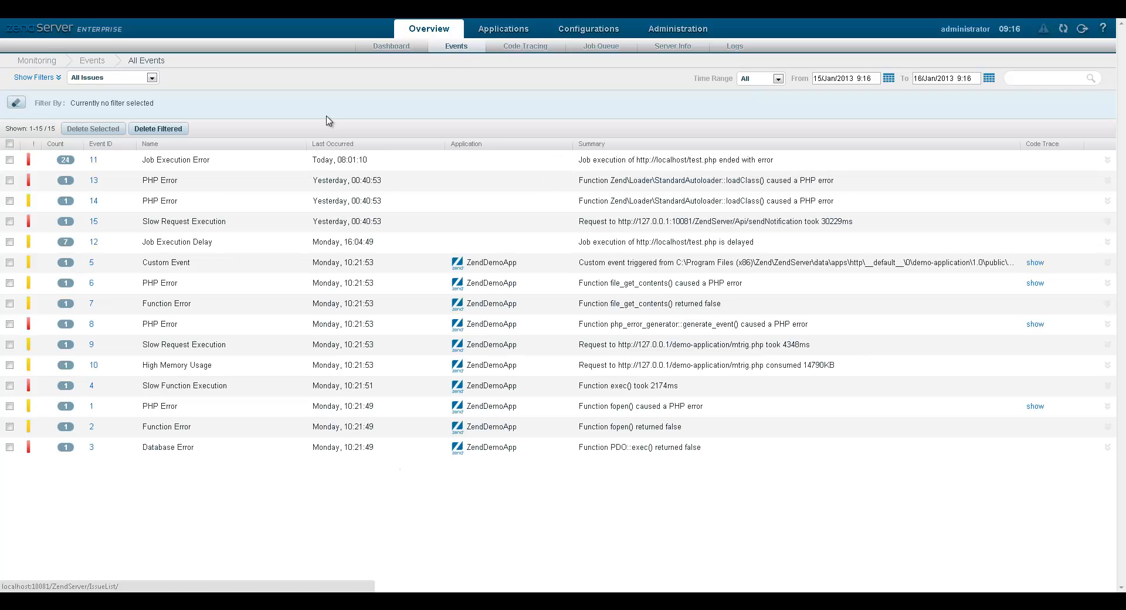
pyautogui.click(92, 366)
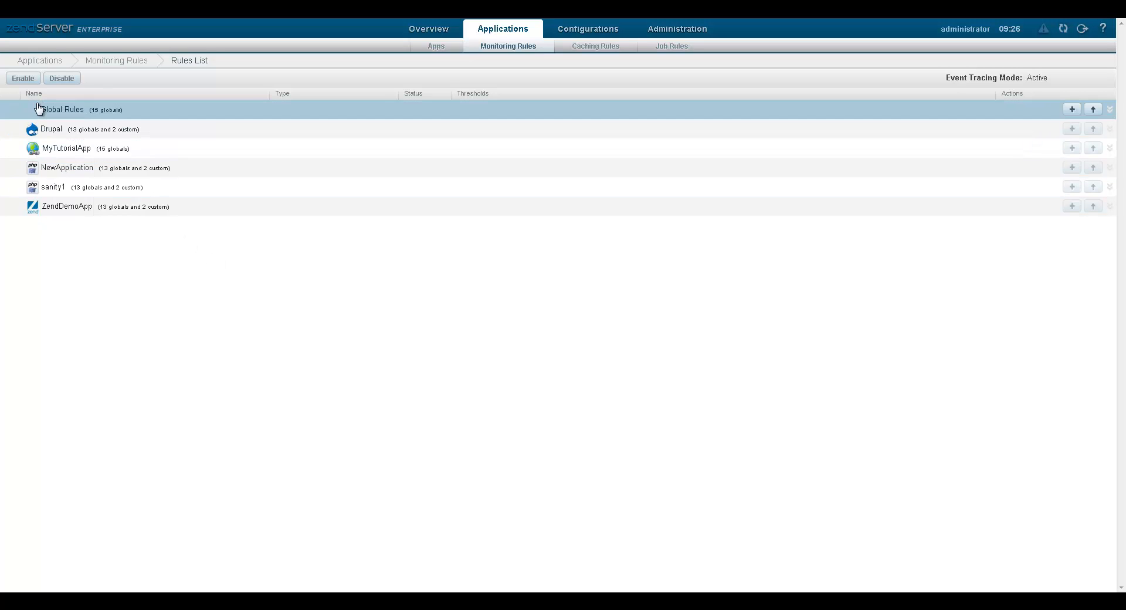
# Compare Drupal's custom and default rules with the 15 Global Rules (Slow Function Execution 3000 vs 2000 ms).
pyautogui.click(61, 110)
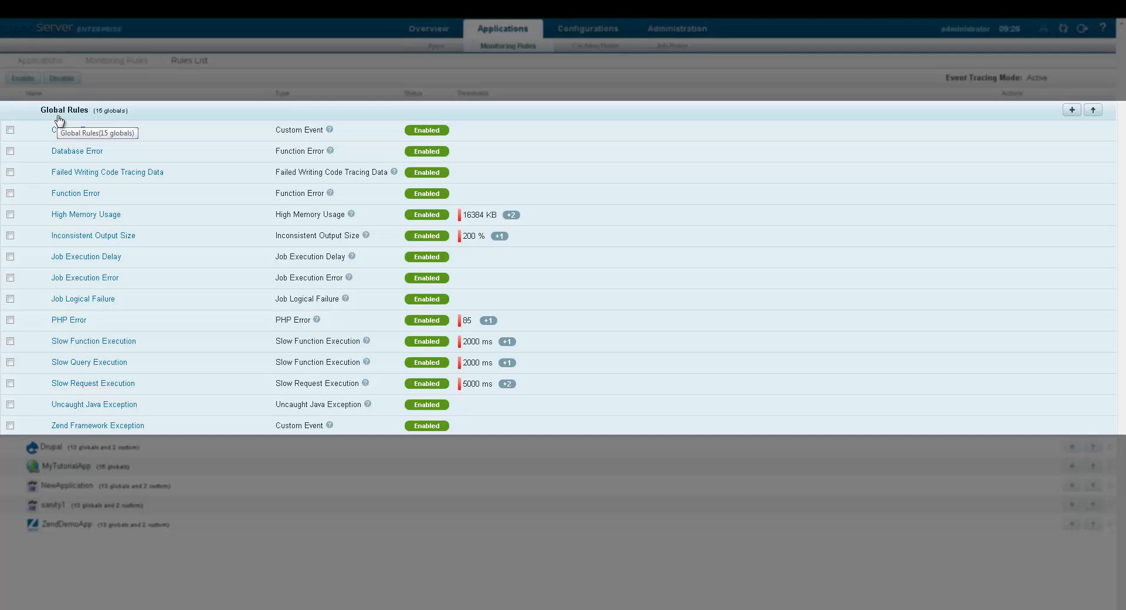
pyautogui.click(65, 117)
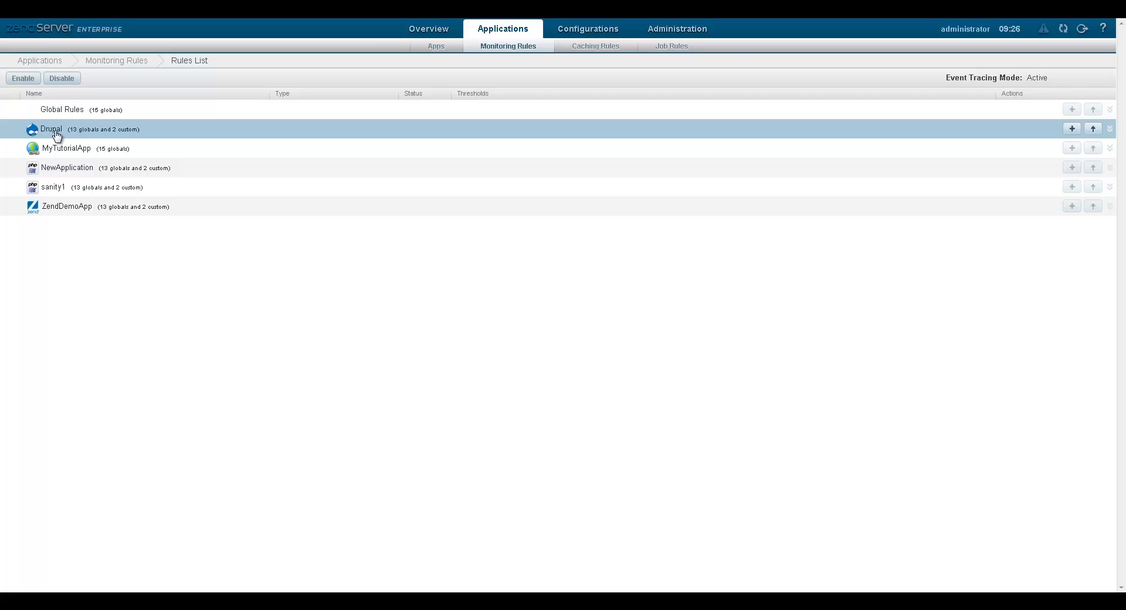
pyautogui.click(56, 135)
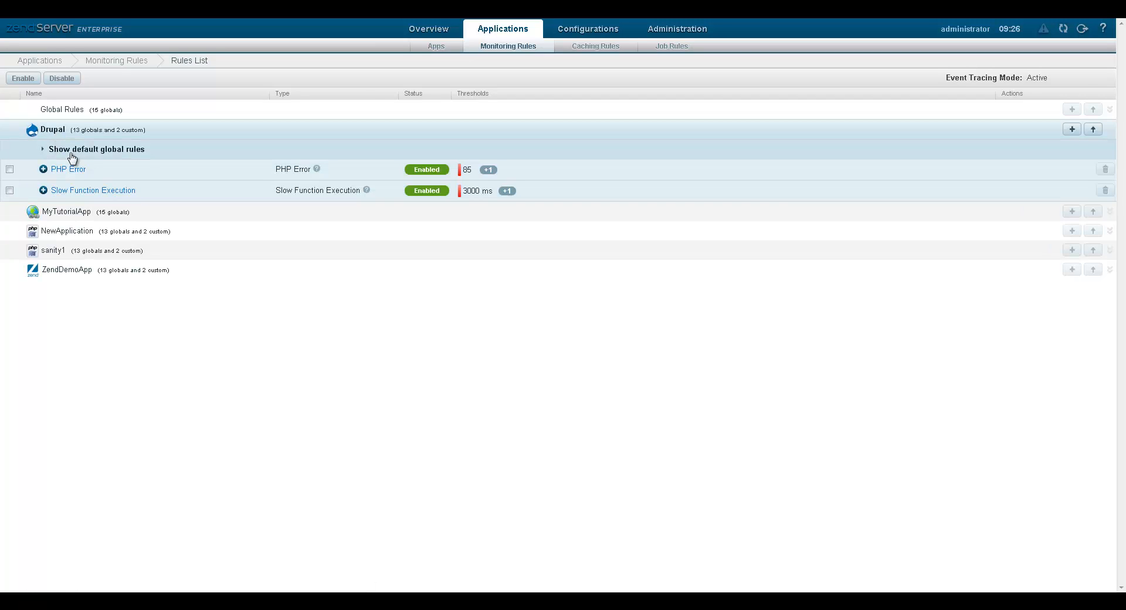
pyautogui.click(77, 151)
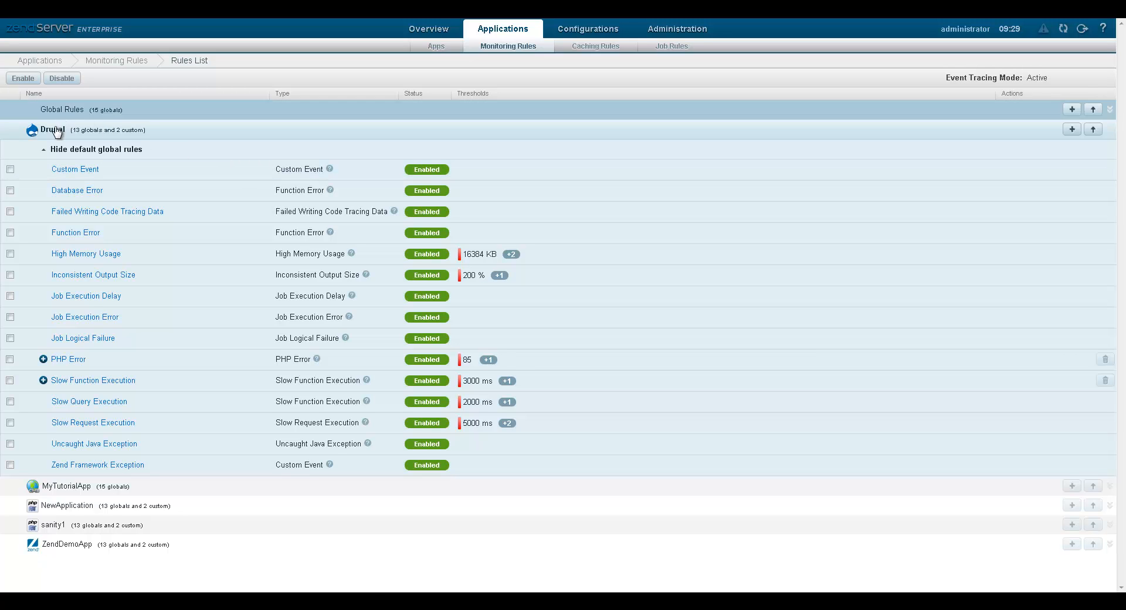
pyautogui.click(54, 129)
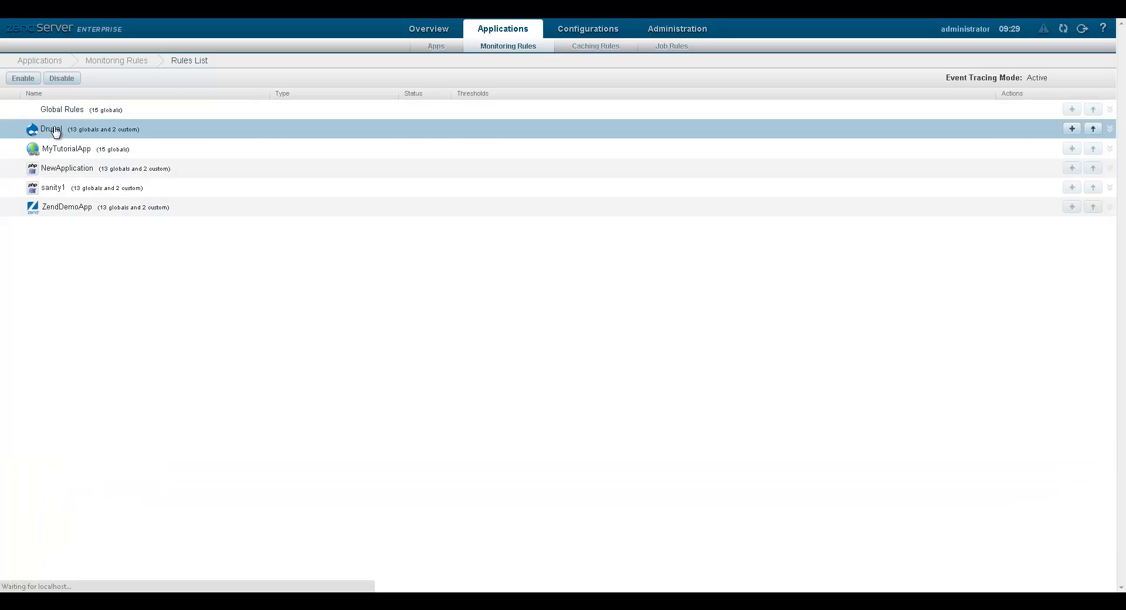
pyautogui.click(47, 111)
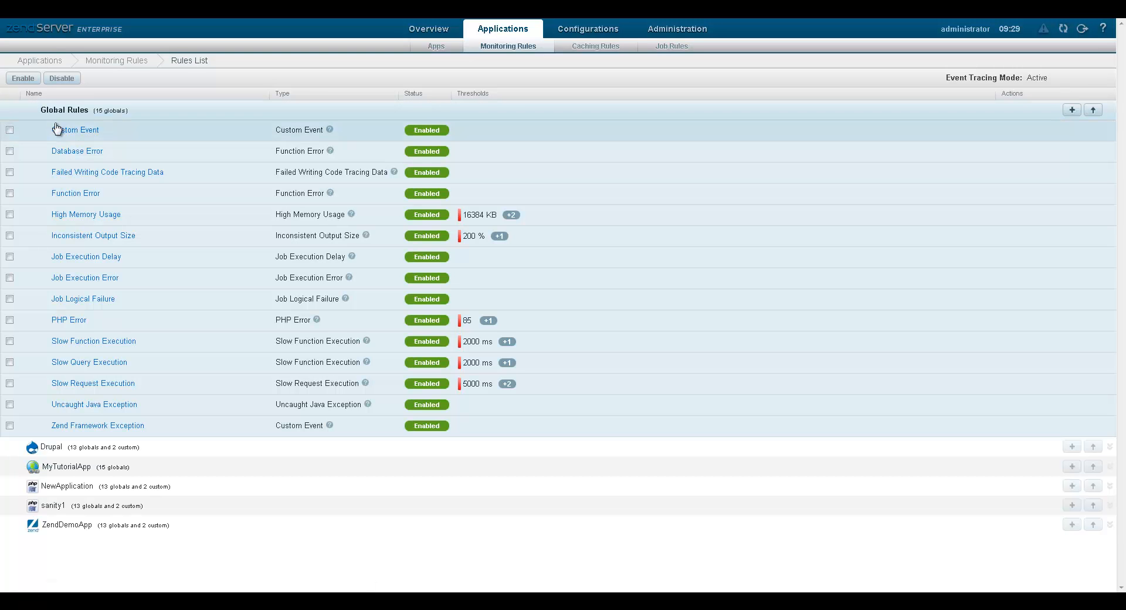
# Give the global High Memory Usage rule a Critical email alert to the notification address at 40%, and save.
pyautogui.click(79, 216)
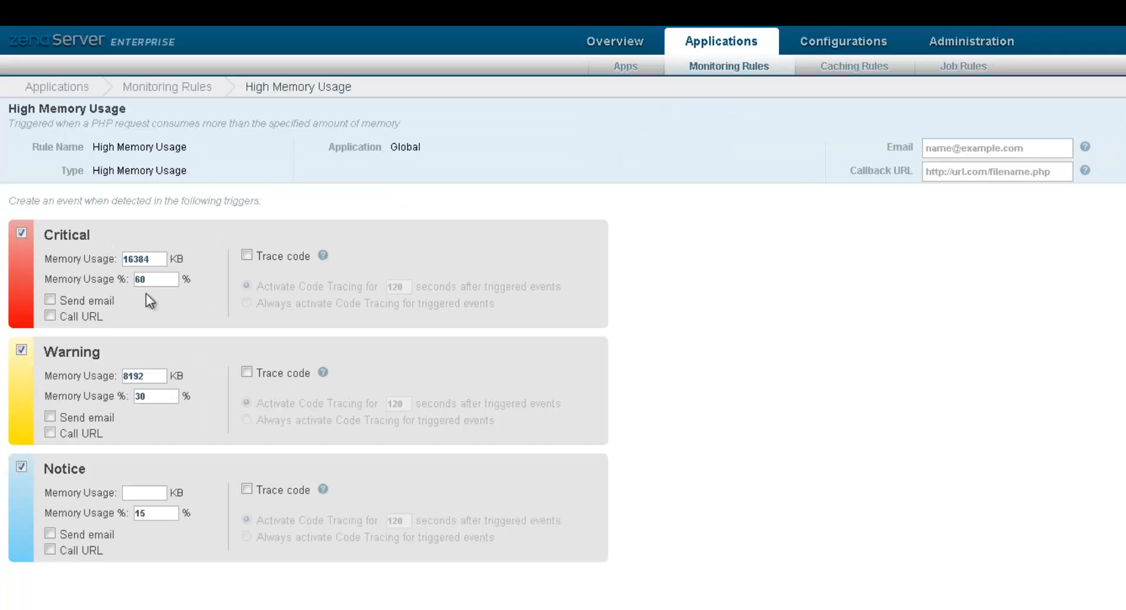
pyautogui.click(35, 209)
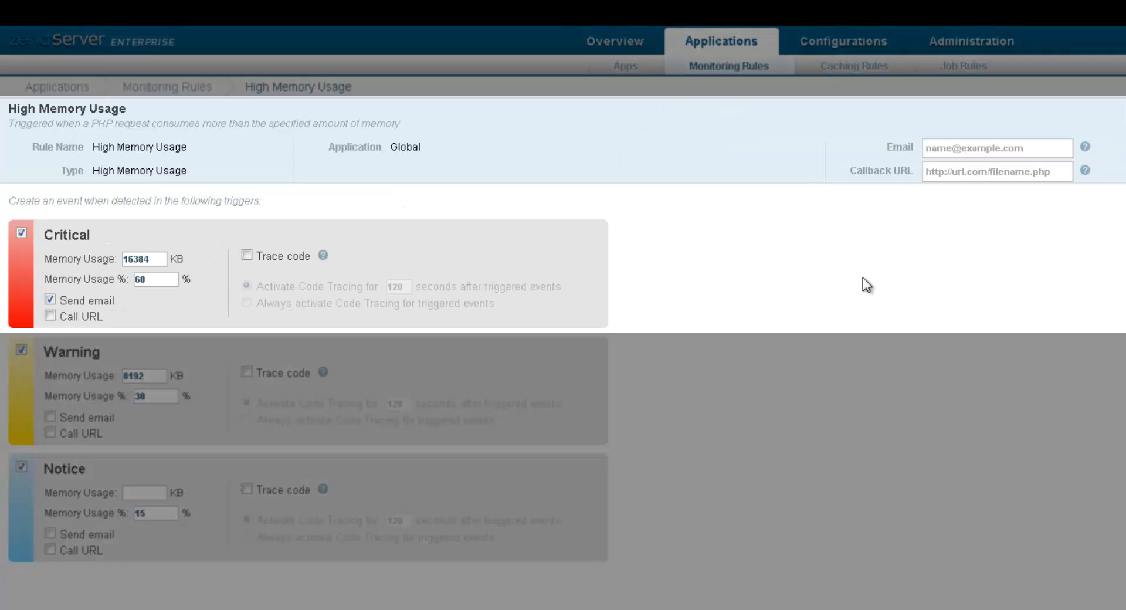
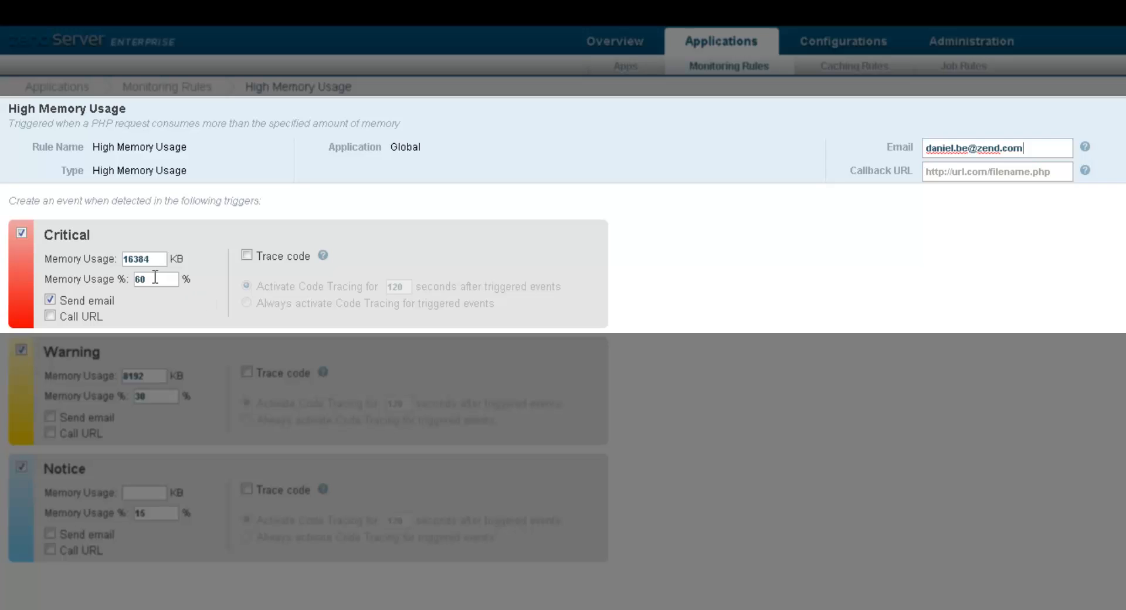
pyautogui.moveTo(155, 277); pyautogui.dragTo(101, 288)
pyautogui.write('40')
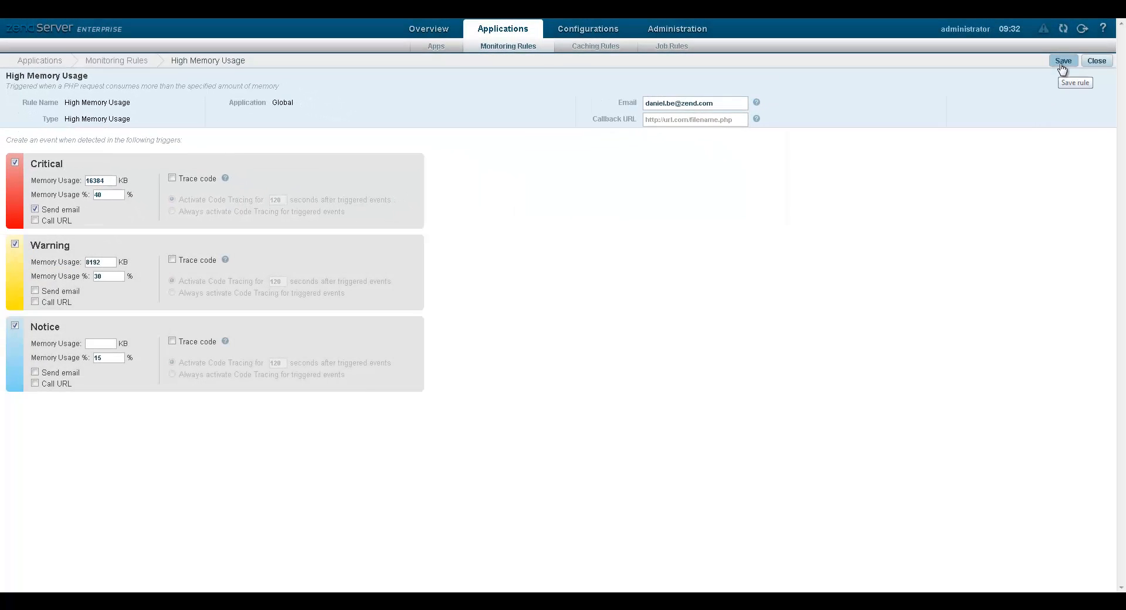
pyautogui.click(1062, 66)
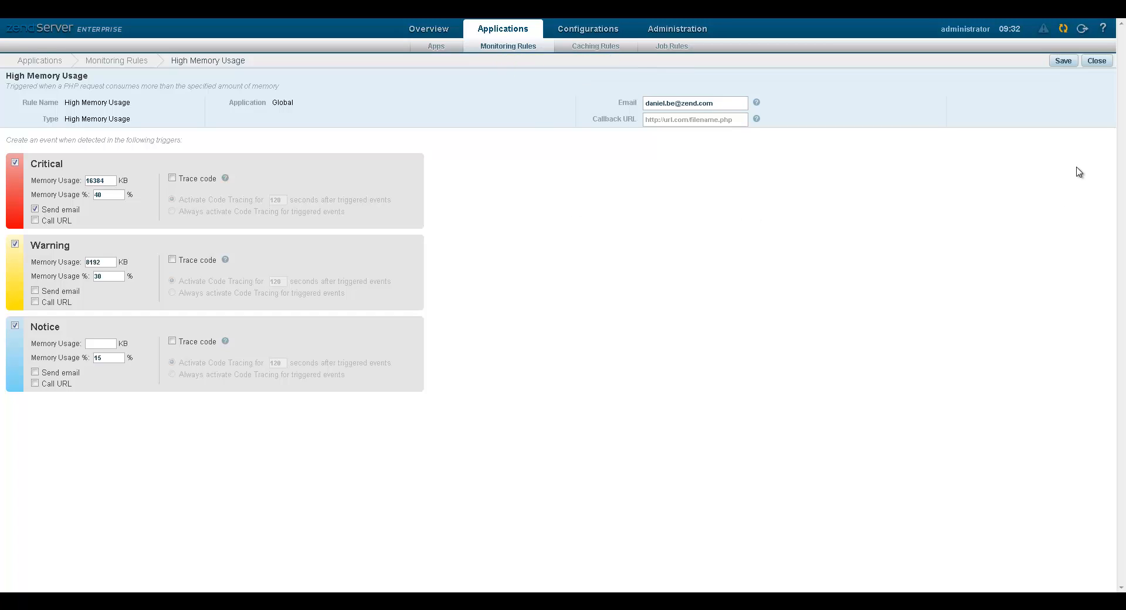
pyautogui.click(1097, 63)
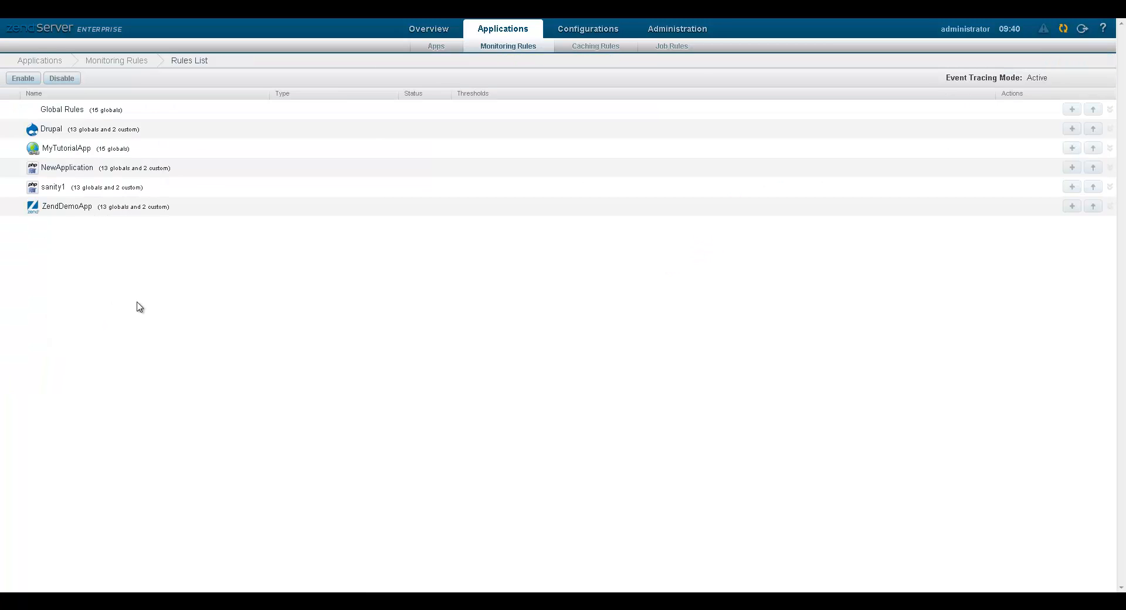
# Check that Drupal's inherited High Memory Usage rule shows the 40% Critical email alert.
pyautogui.click(48, 130)
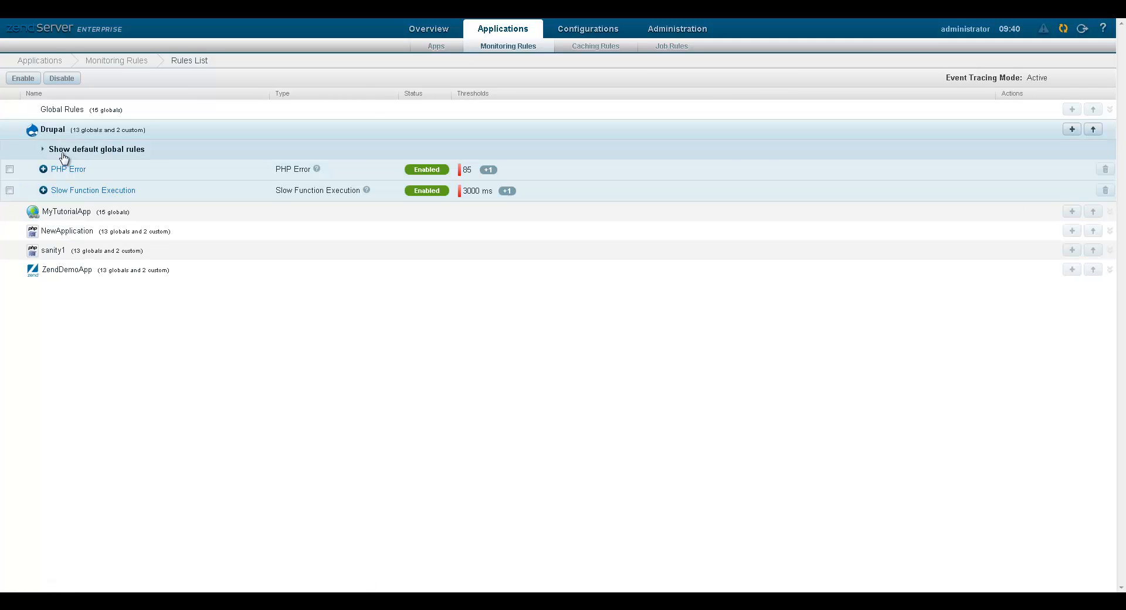
pyautogui.click(63, 150)
pyautogui.click(90, 253)
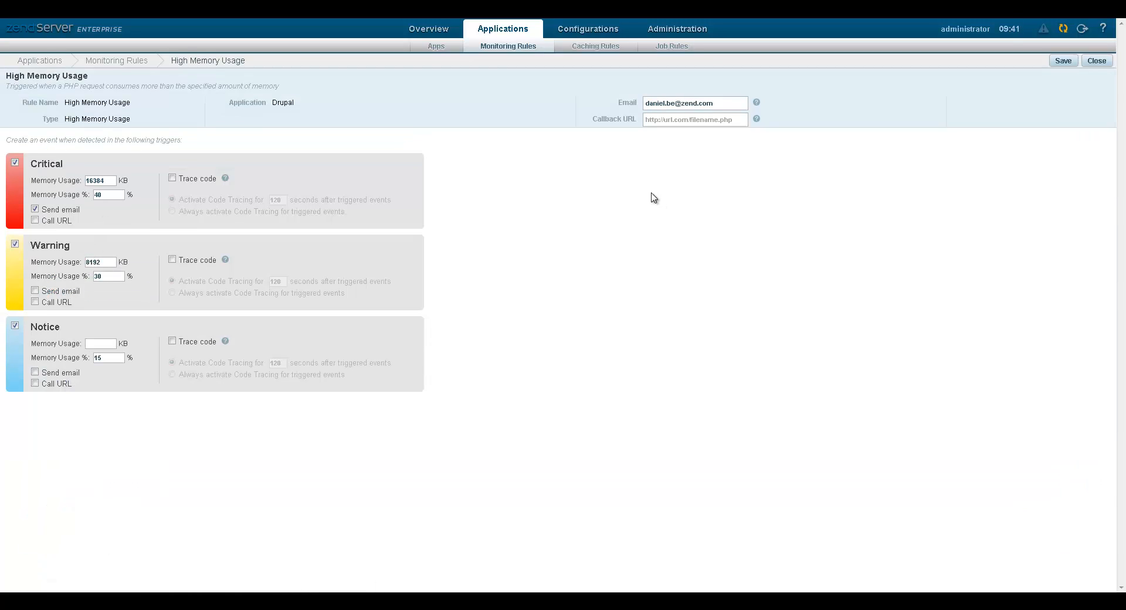
pyautogui.click(510, 47)
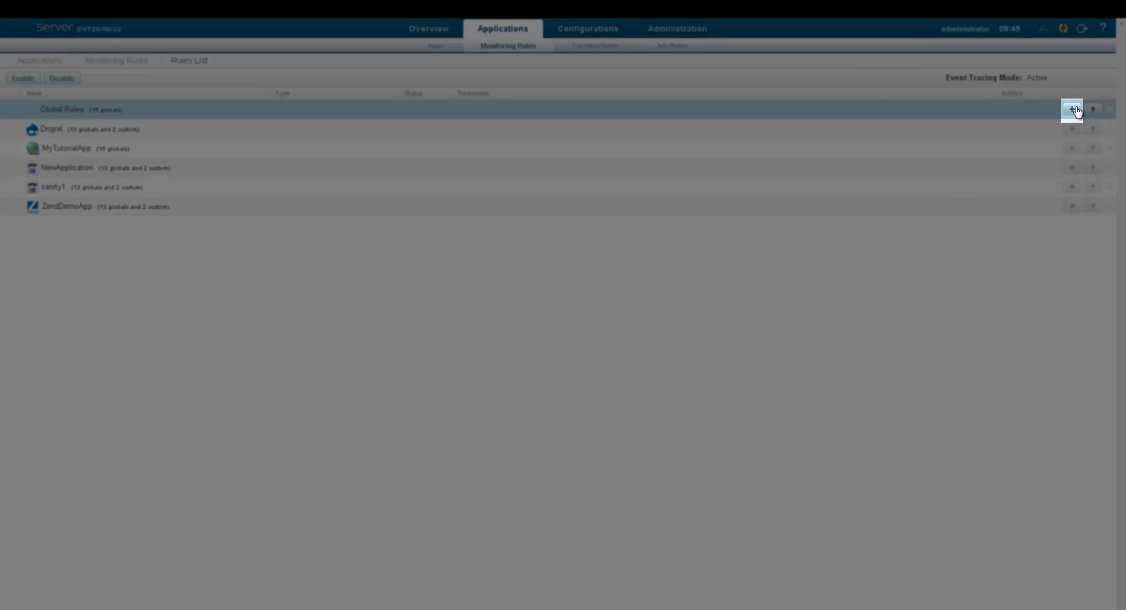
# Create a new global rule named MyNewRule of type Slow Request Execution.
pyautogui.click(1073, 111)
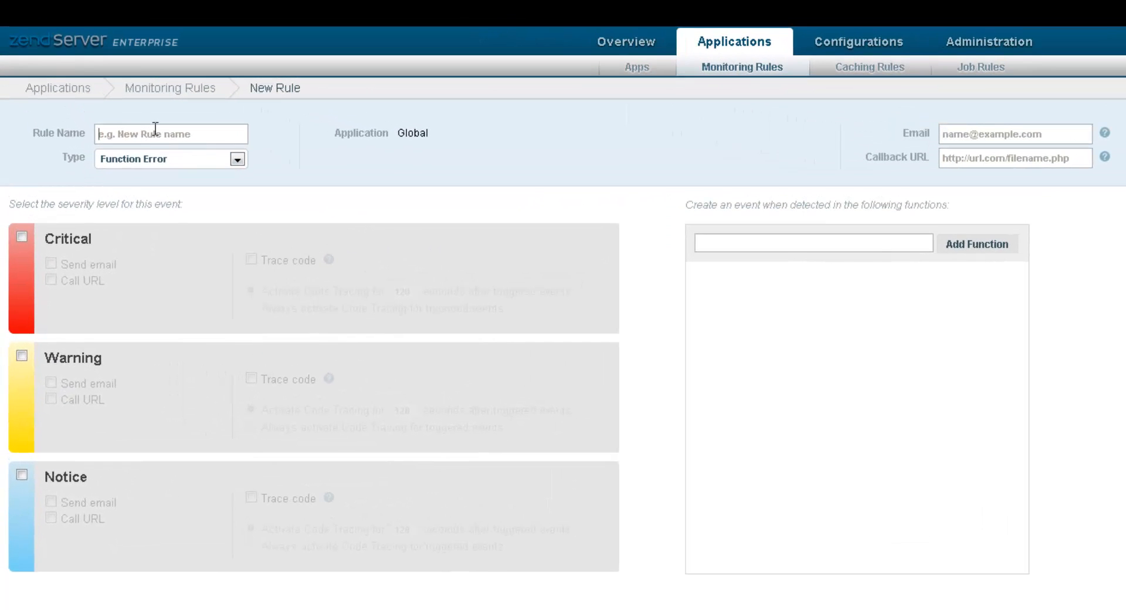
pyautogui.click(156, 130)
pyautogui.write('MyNewRule')
pyautogui.click(238, 160)
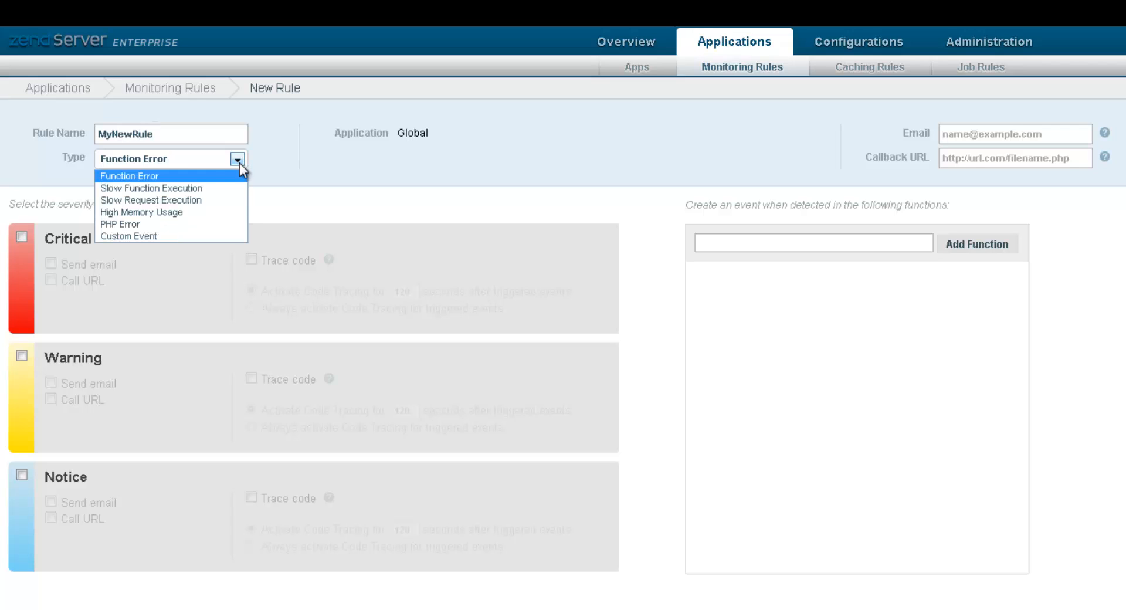
pyautogui.click(176, 201)
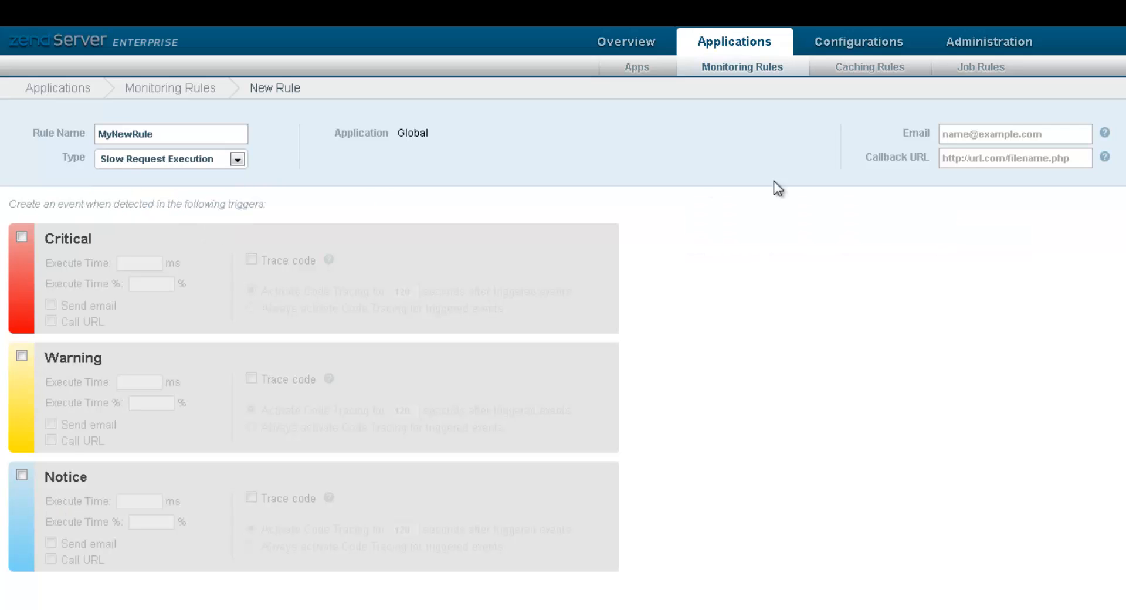
# Add a 1200 ms Warning email alert to the notification address and save MyNewRule.
pyautogui.click(970, 139)
pyautogui.click(26, 357)
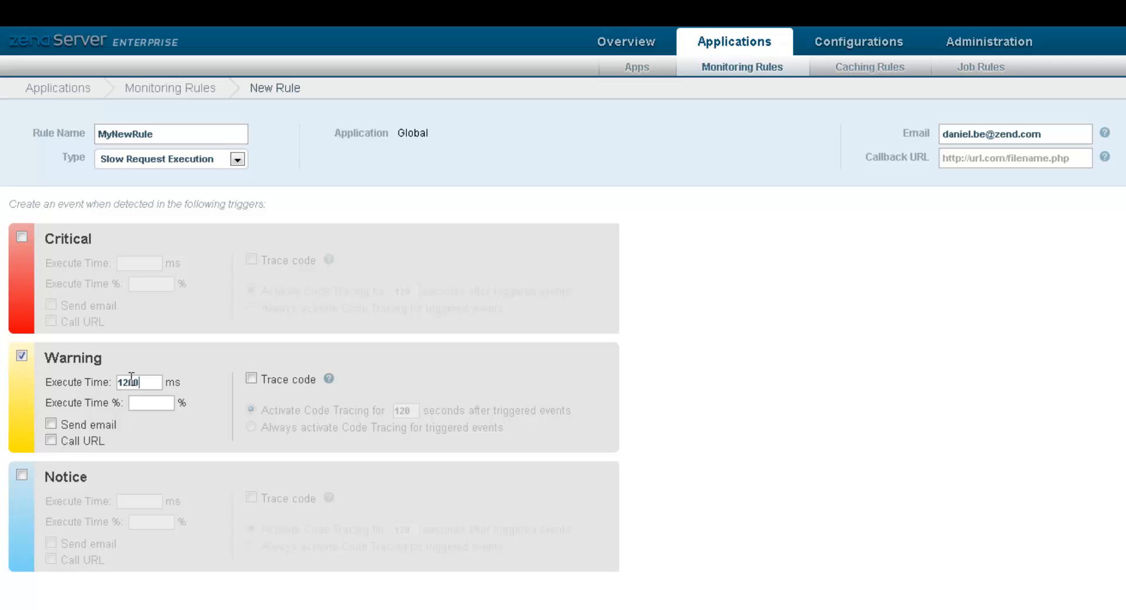
pyautogui.click(49, 423)
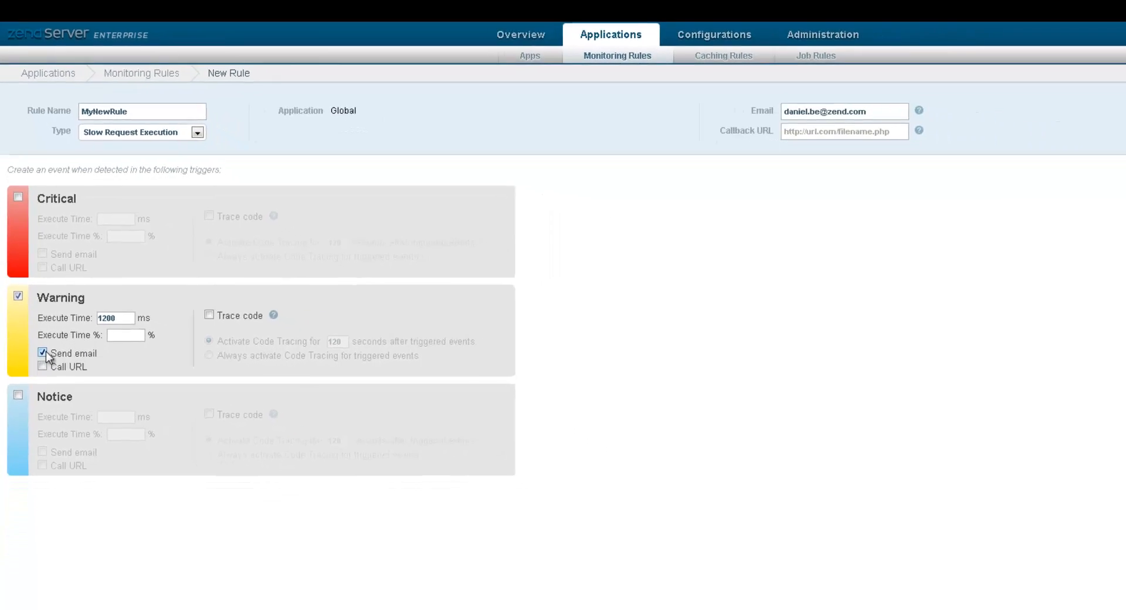
pyautogui.click(1063, 61)
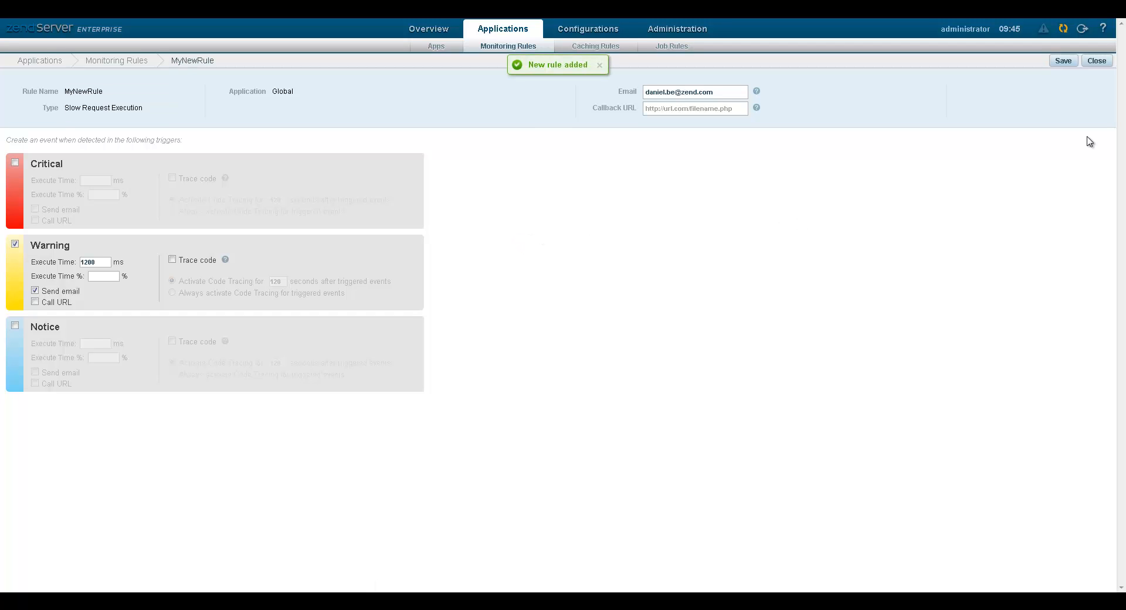
# Locate the inherited MyNewRule at 1200 ms among MyTutorialApp's 16 global rules.
pyautogui.click(1106, 62)
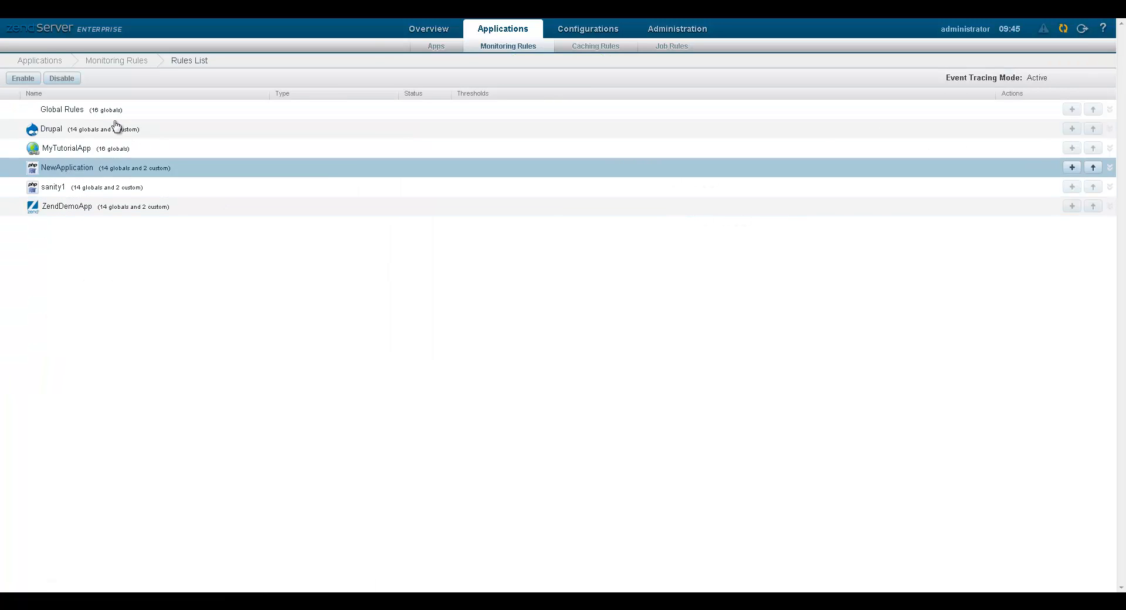
pyautogui.click(68, 114)
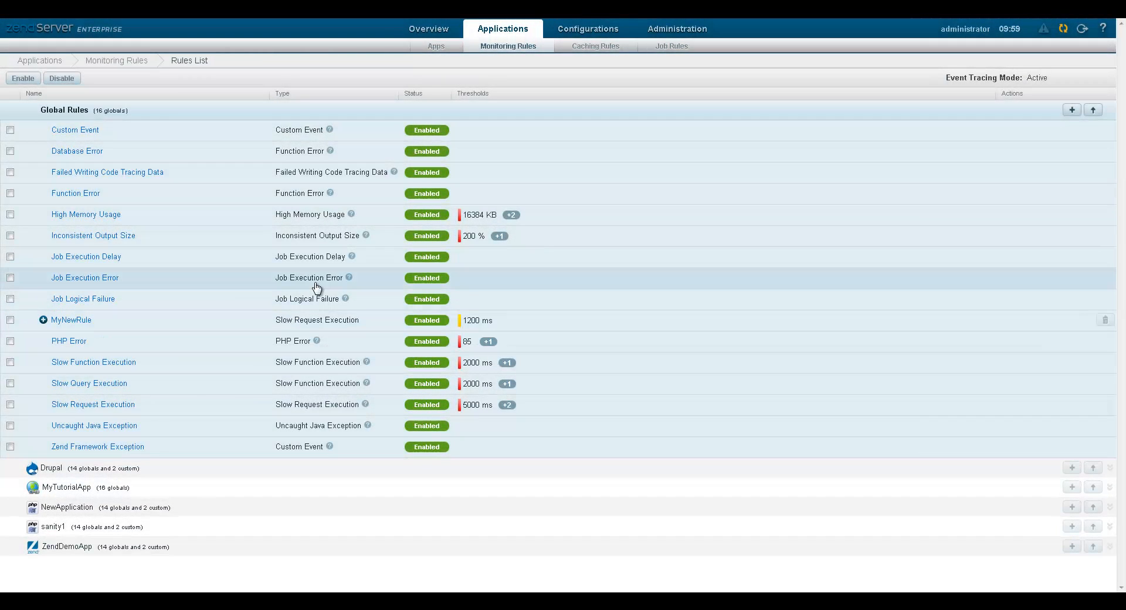
pyautogui.click(58, 111)
pyautogui.click(59, 150)
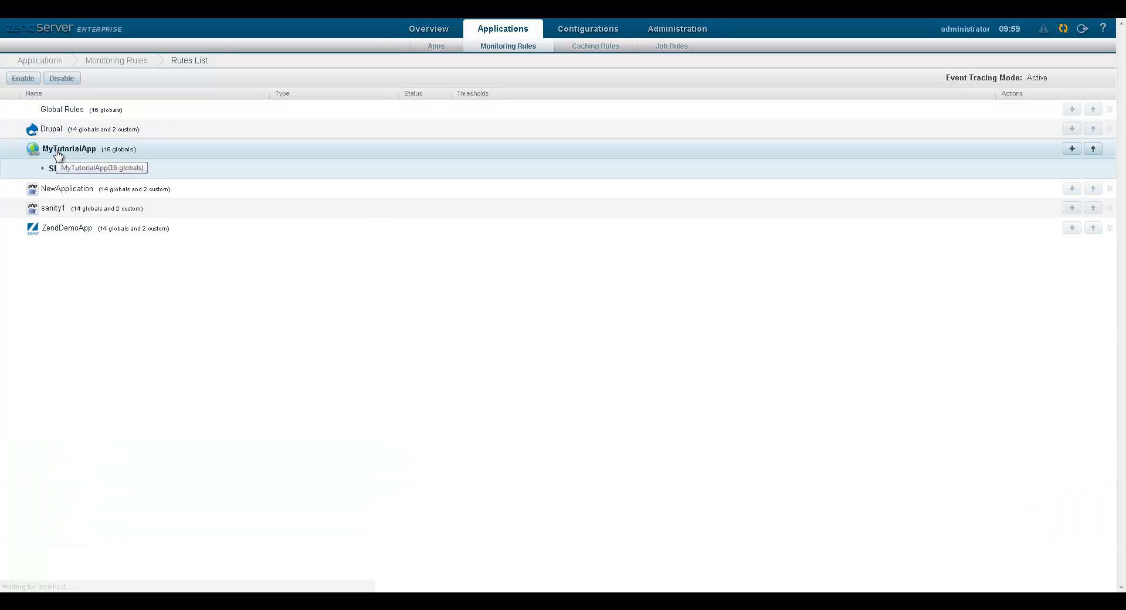
pyautogui.click(80, 170)
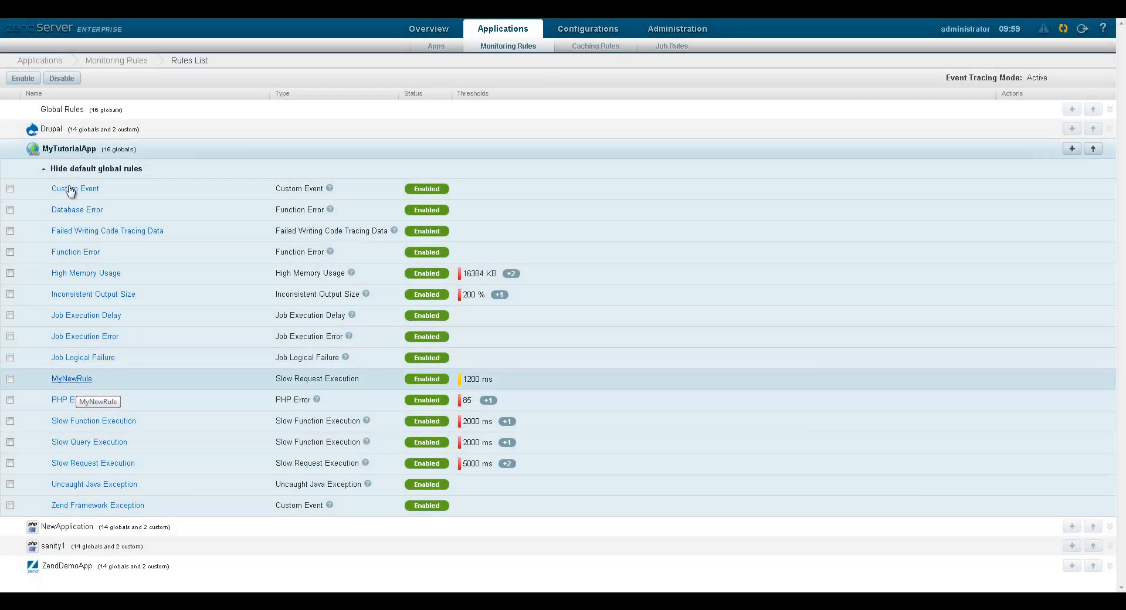
pyautogui.click(65, 118)
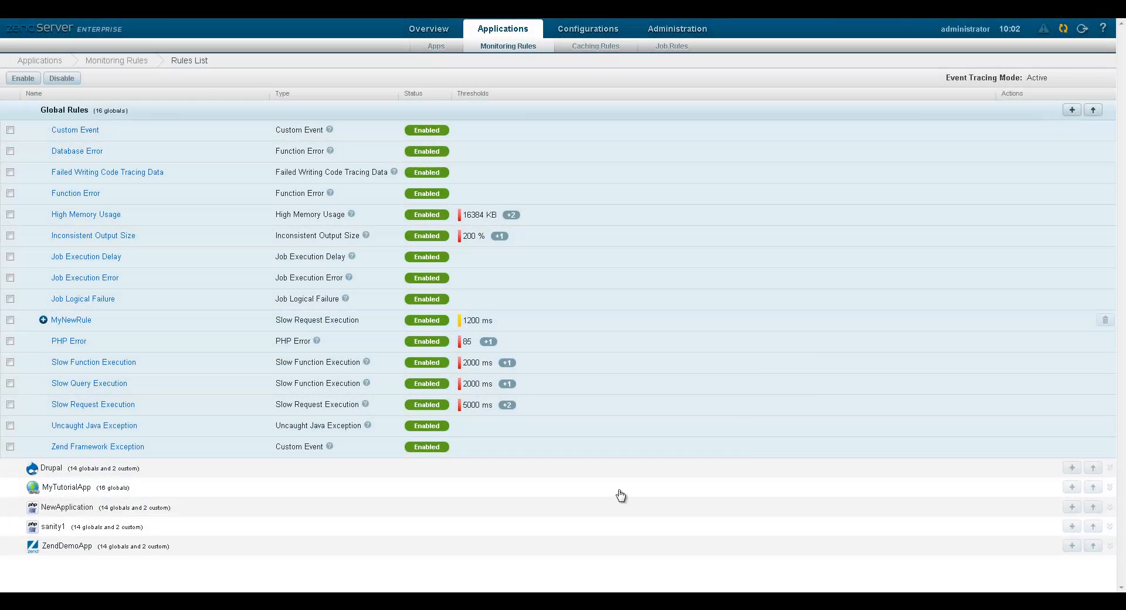
pyautogui.click(621, 496)
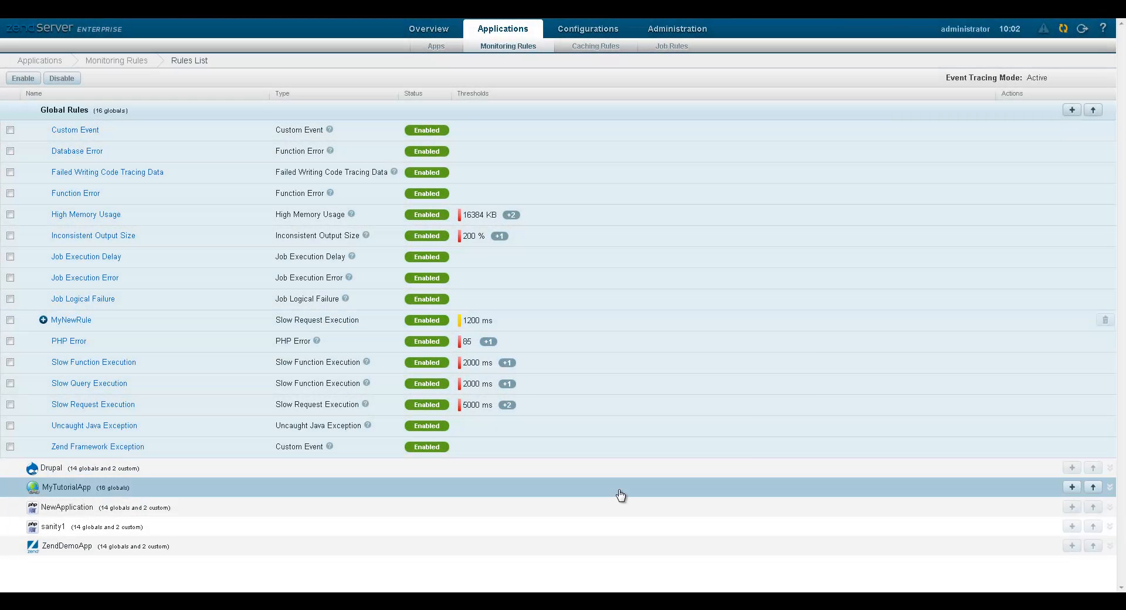
pyautogui.click(76, 114)
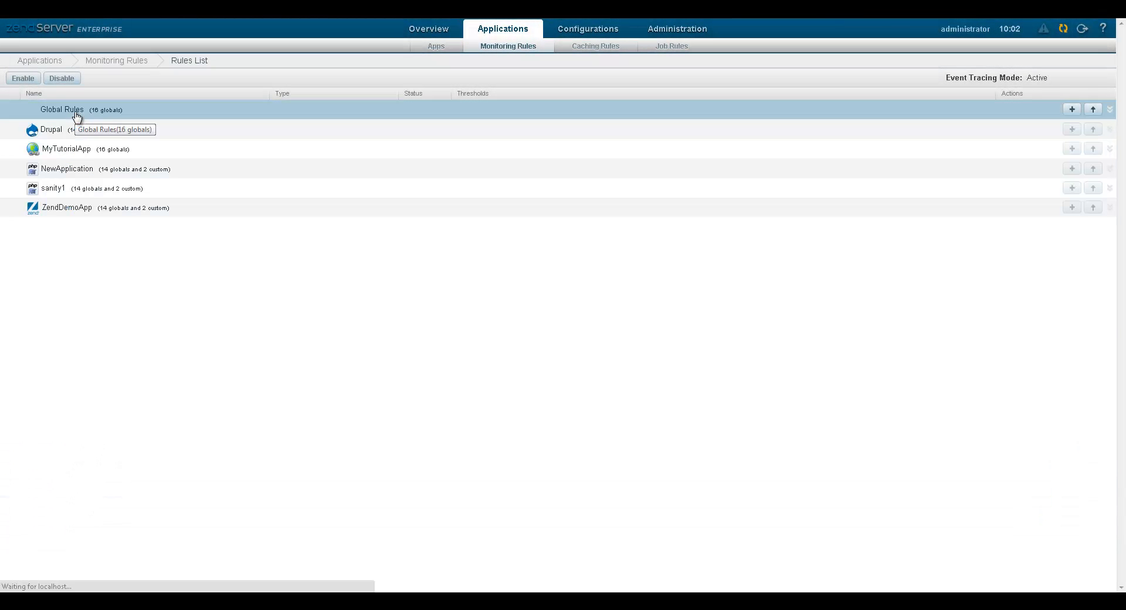
pyautogui.click(68, 151)
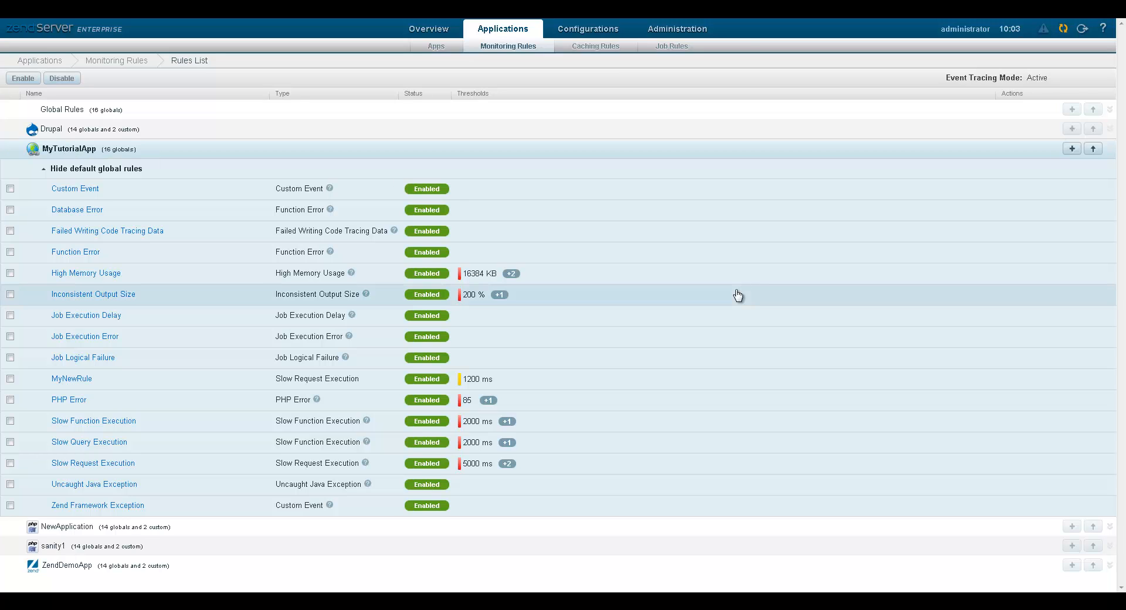
# Enable the Critical email trigger on MyTutorialApp's MyNewRule and save it as an override.
pyautogui.click(69, 380)
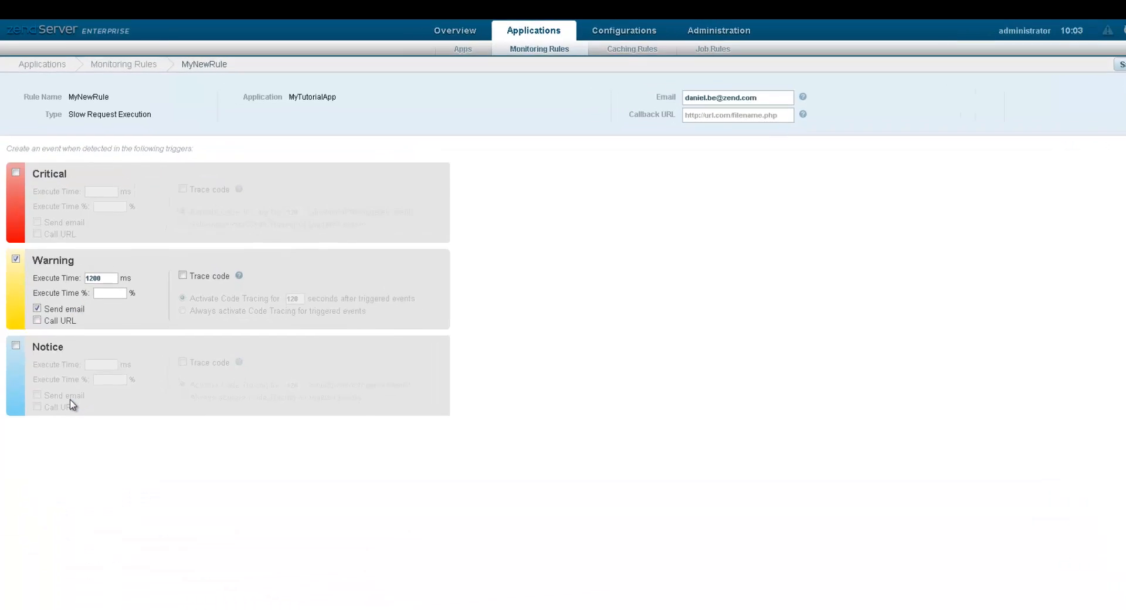
pyautogui.click(23, 238)
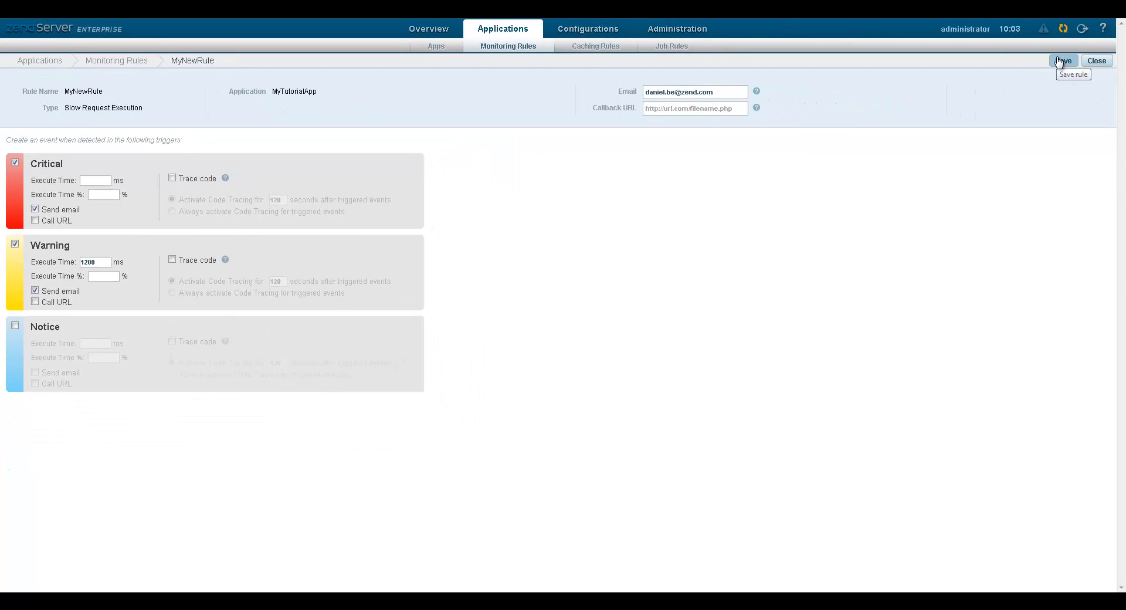
pyautogui.click(1061, 61)
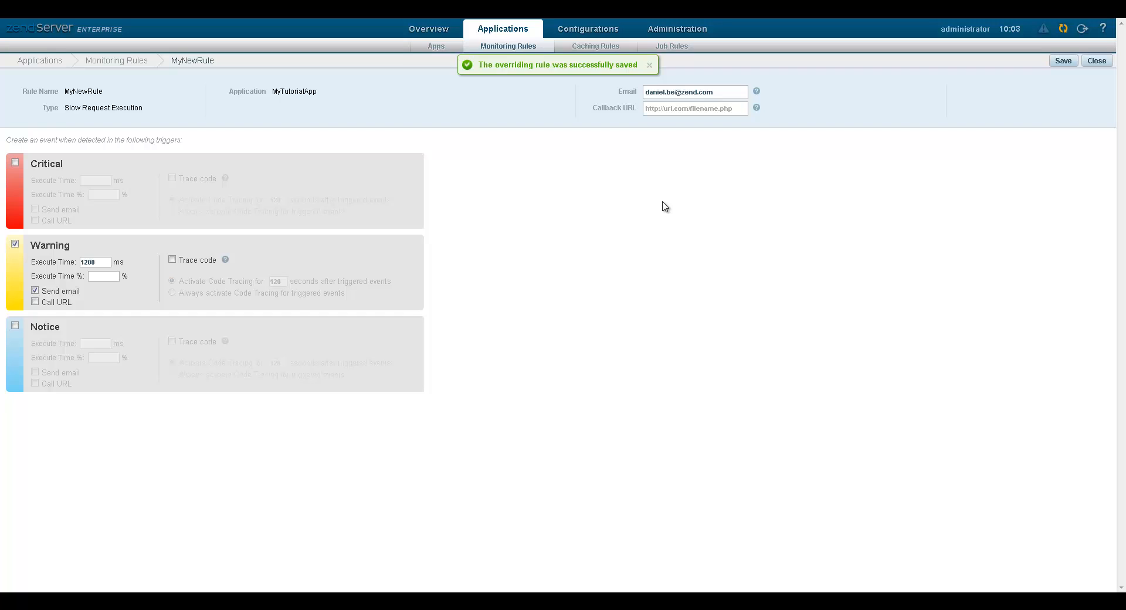
pyautogui.click(1095, 63)
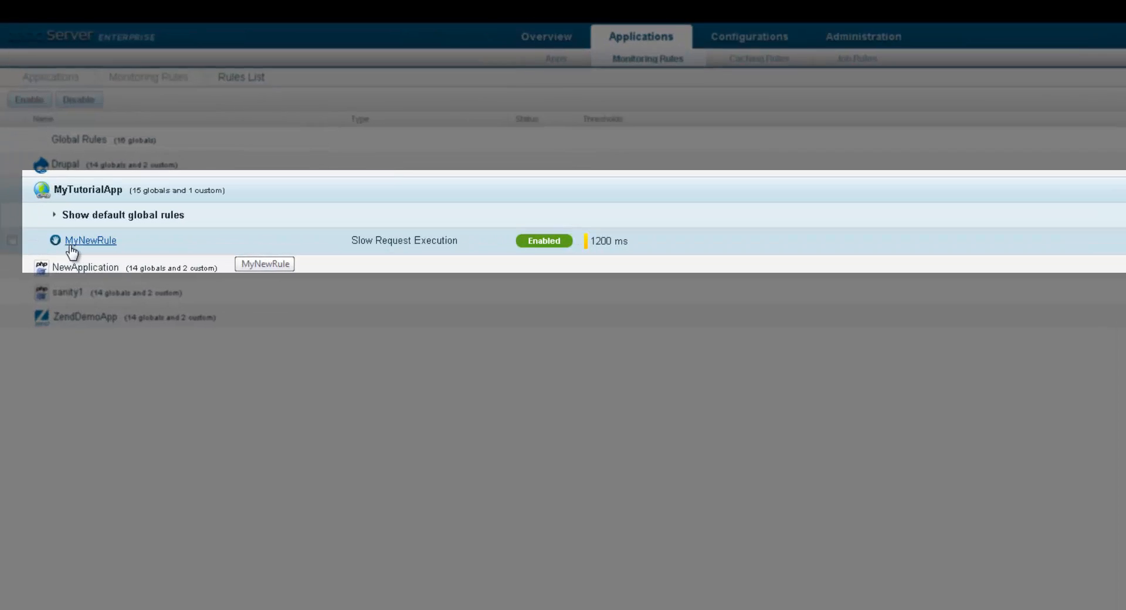
# Confirm ZendDemoApp's inherited MyNewRule still has the unchanged 1200 ms Warning email alert.
pyautogui.moveTo(55, 242)
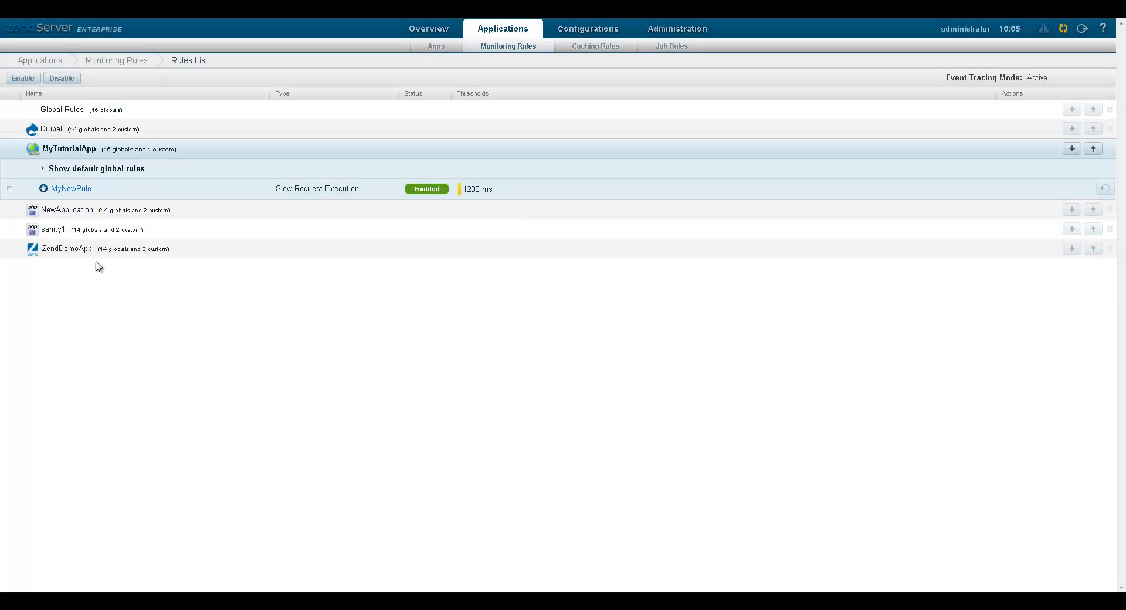
pyautogui.click(83, 250)
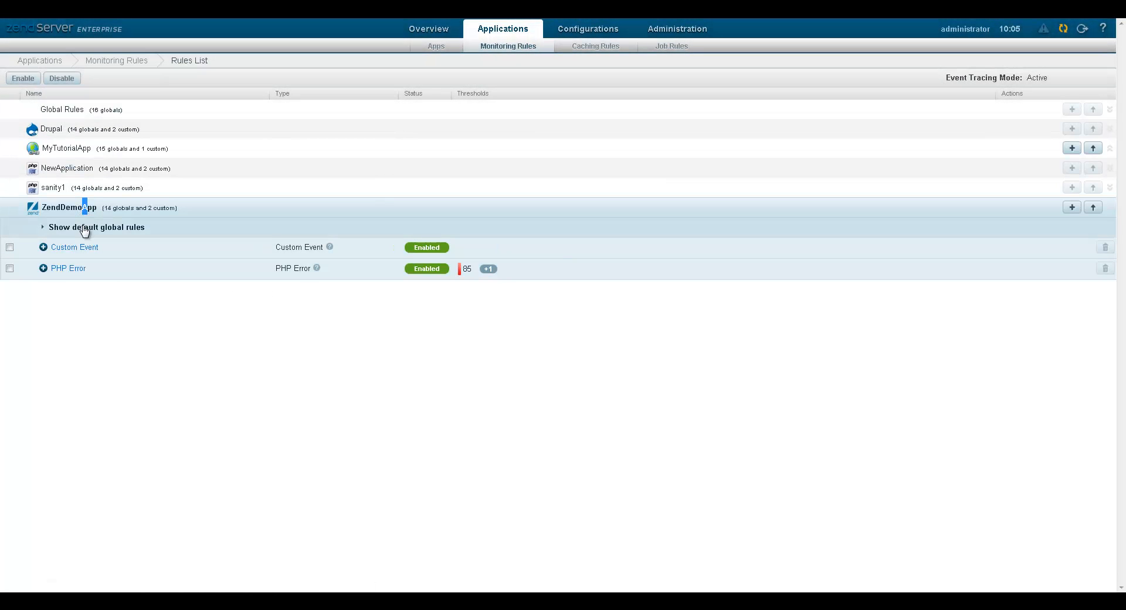
pyautogui.click(85, 229)
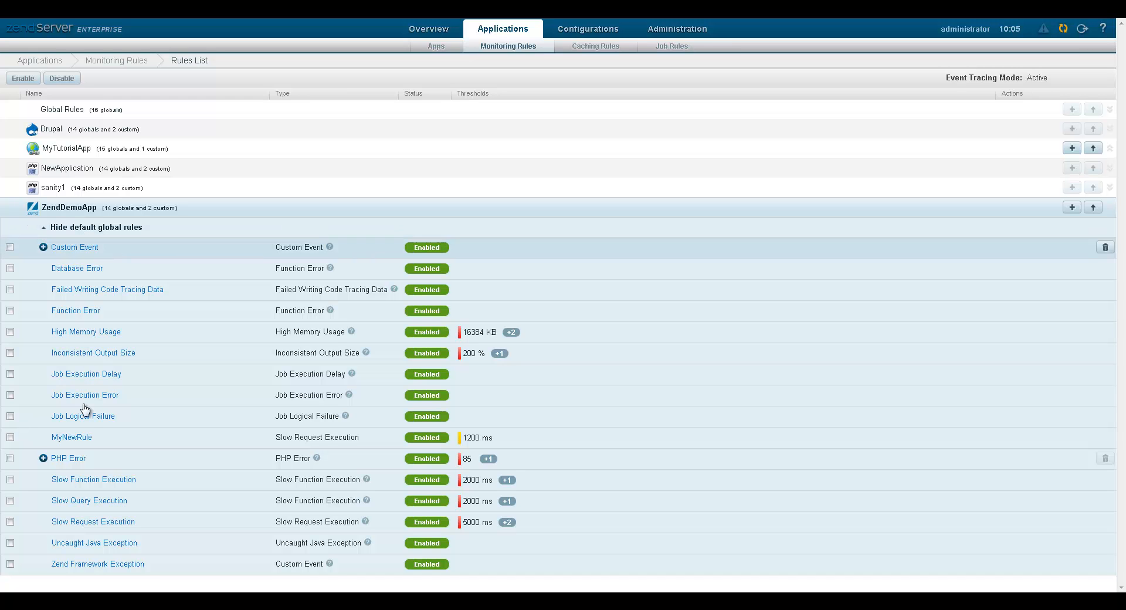
pyautogui.click(82, 438)
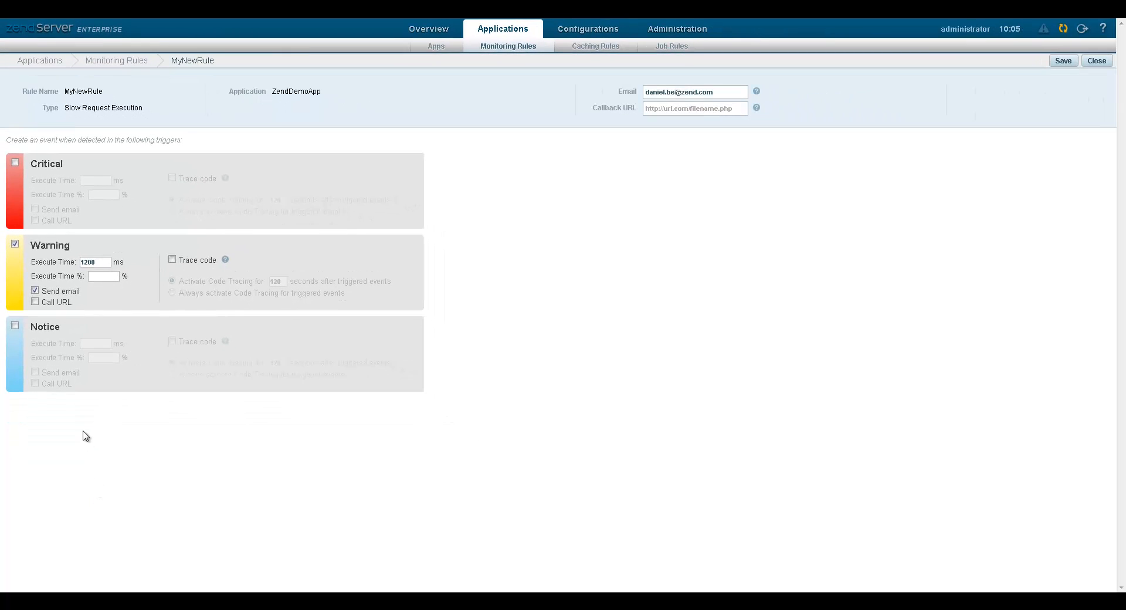
pyautogui.click(514, 45)
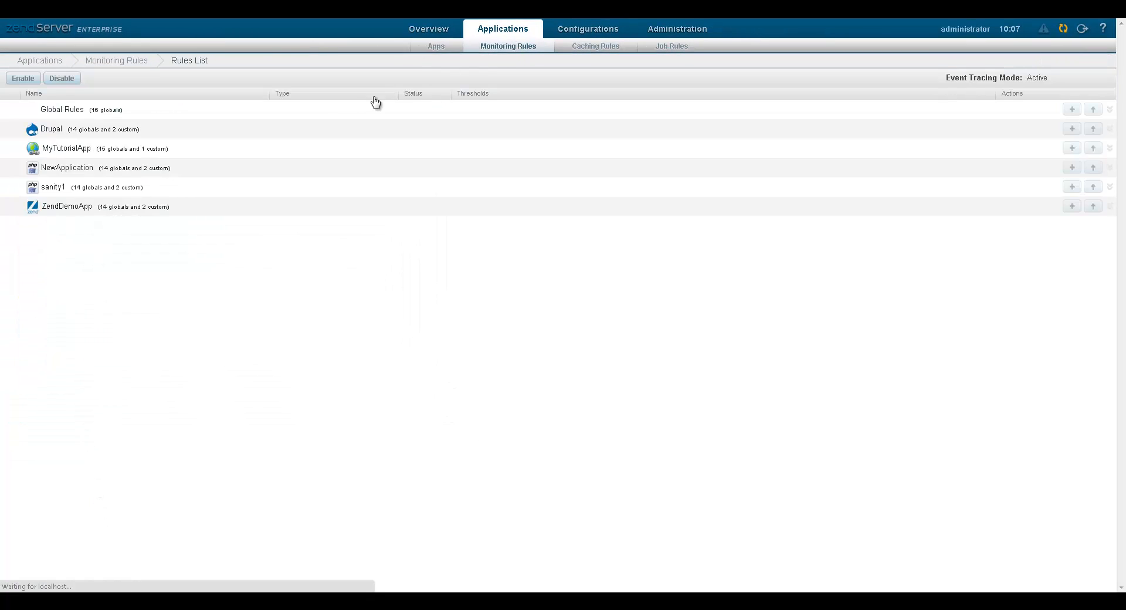
# Revert MyTutorialApp's overriding MyNewRule to the global default and confirm the revert.
pyautogui.click(70, 151)
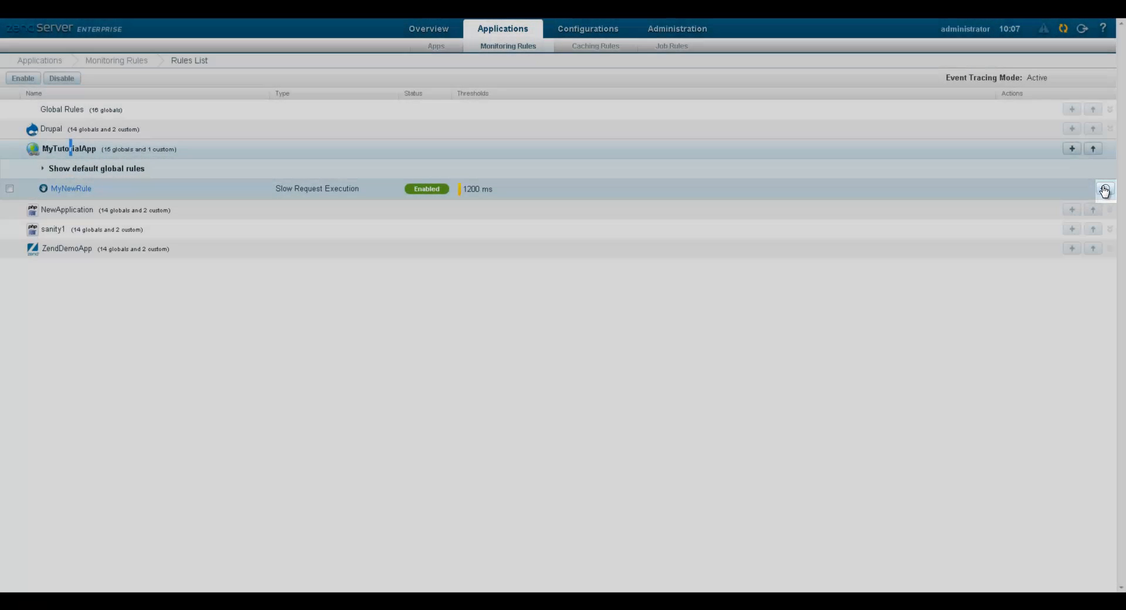
pyautogui.click(1105, 190)
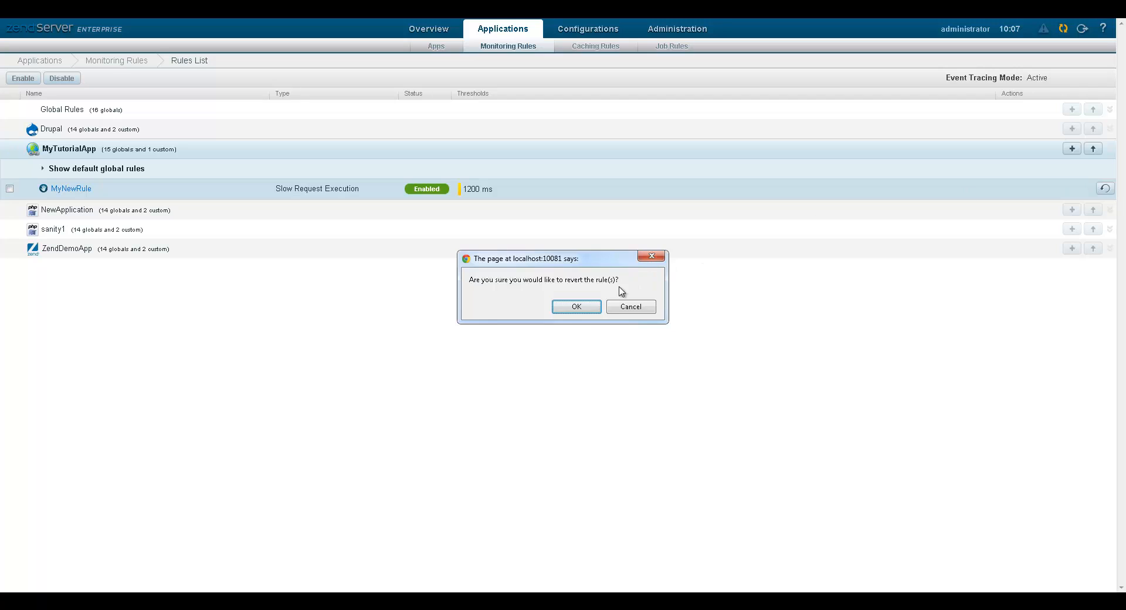
pyautogui.click(572, 308)
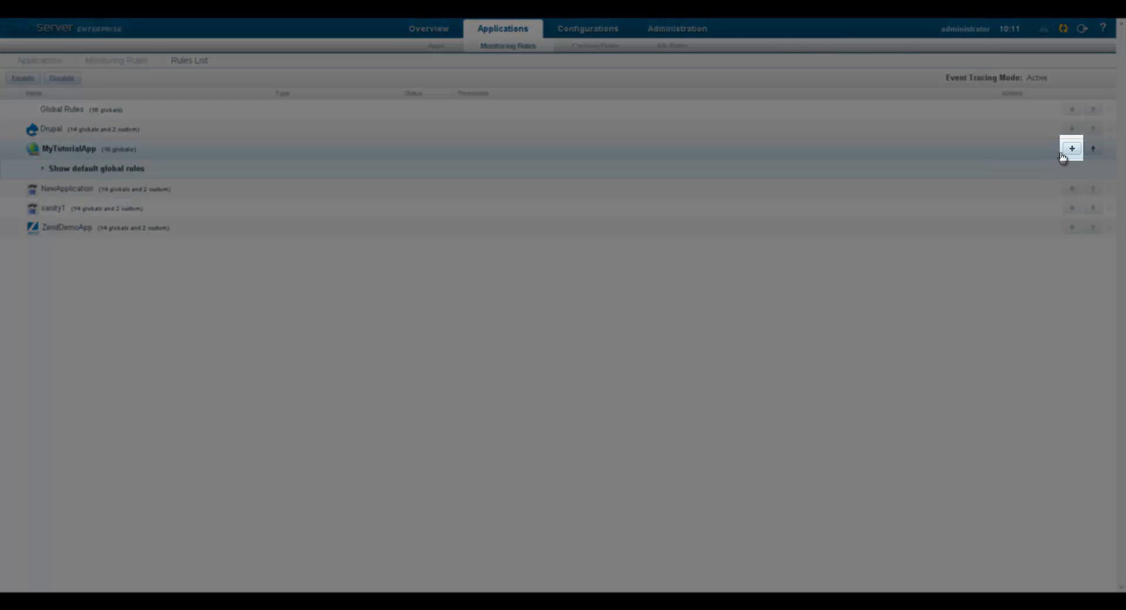
# Create and save MyTutorialApp rule 'AnotherNewRule': Inconsistent Output Size, Notice at 60%, code tracing always.
pyautogui.click(1070, 148)
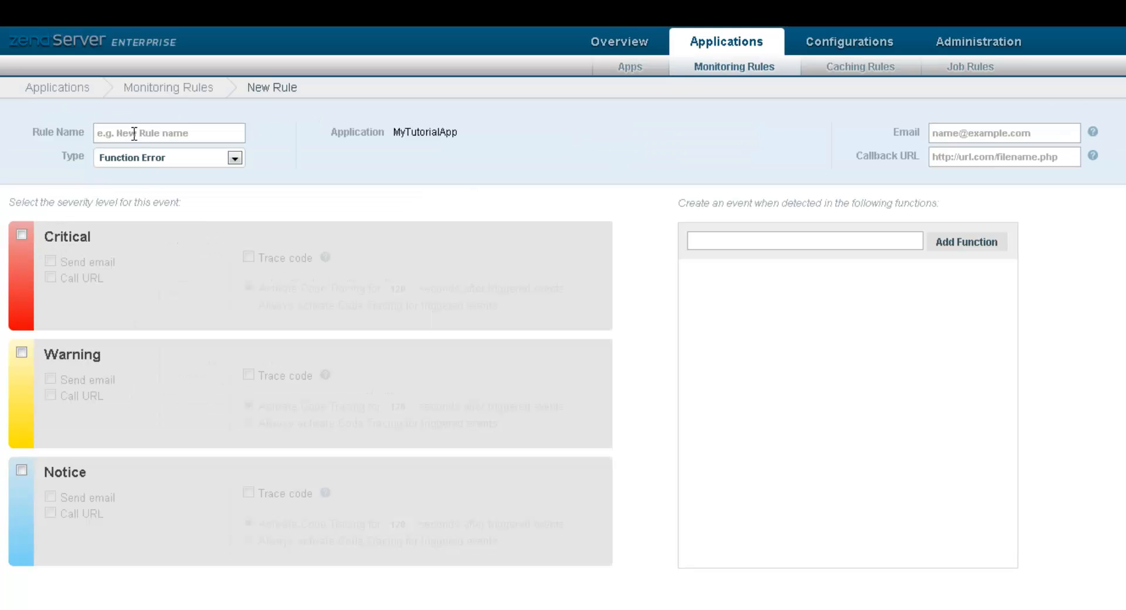
pyautogui.click(135, 134)
pyautogui.write('AnotherNewRule')
pyautogui.click(234, 160)
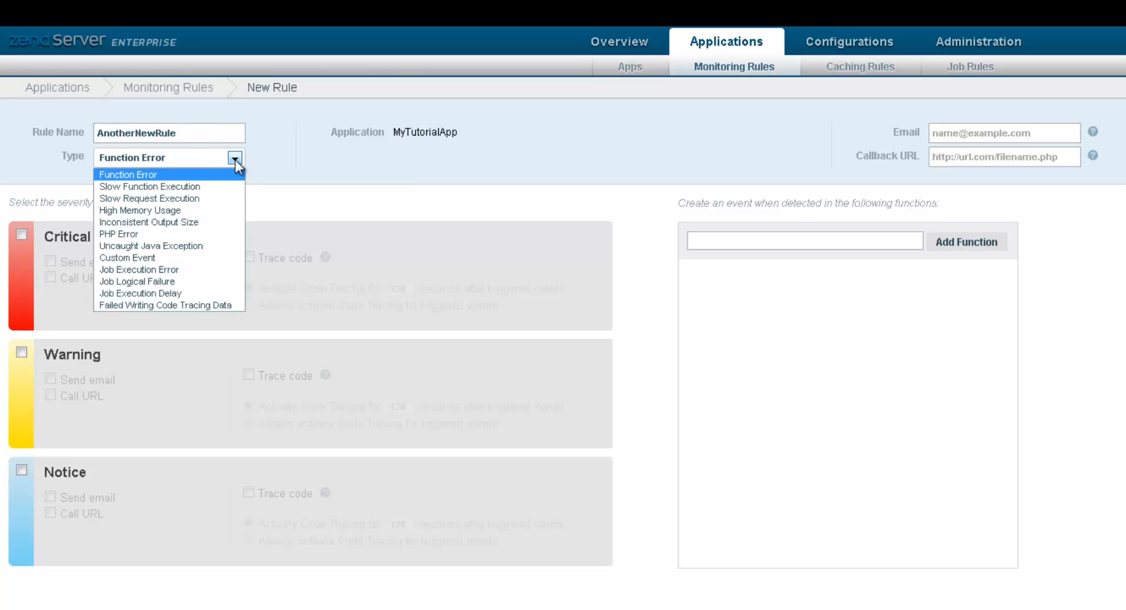
pyautogui.click(182, 222)
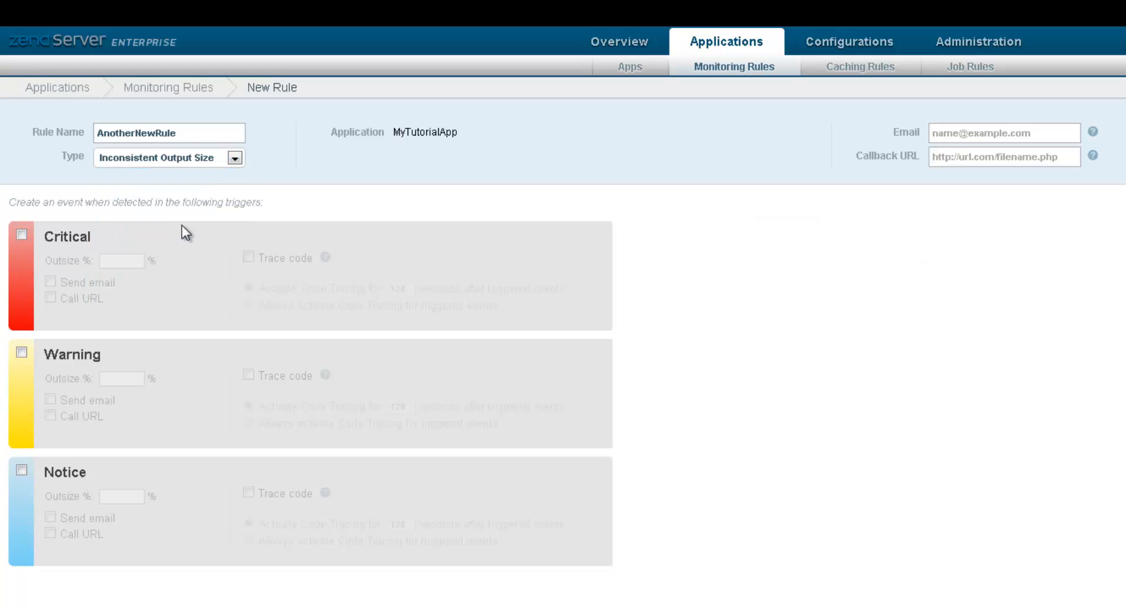
pyautogui.click(22, 470)
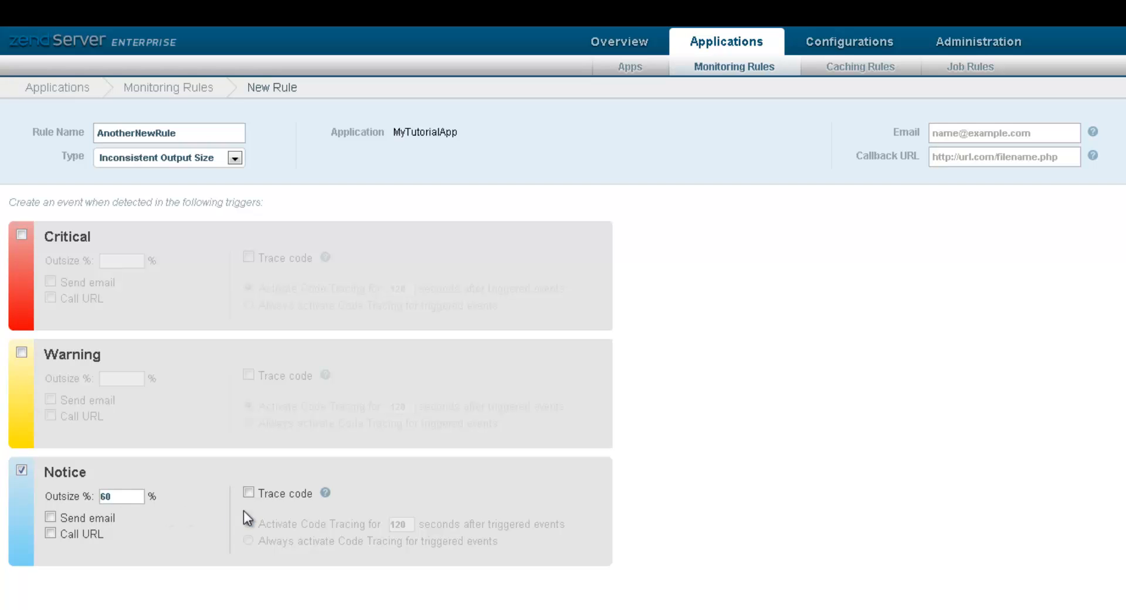
pyautogui.click(249, 492)
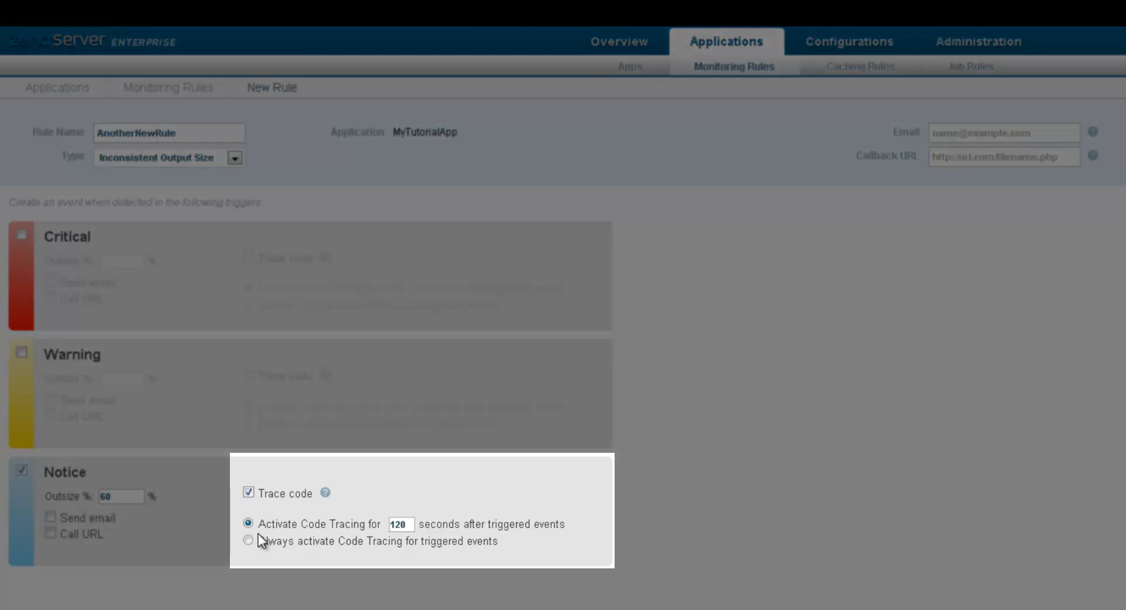
pyautogui.click(249, 539)
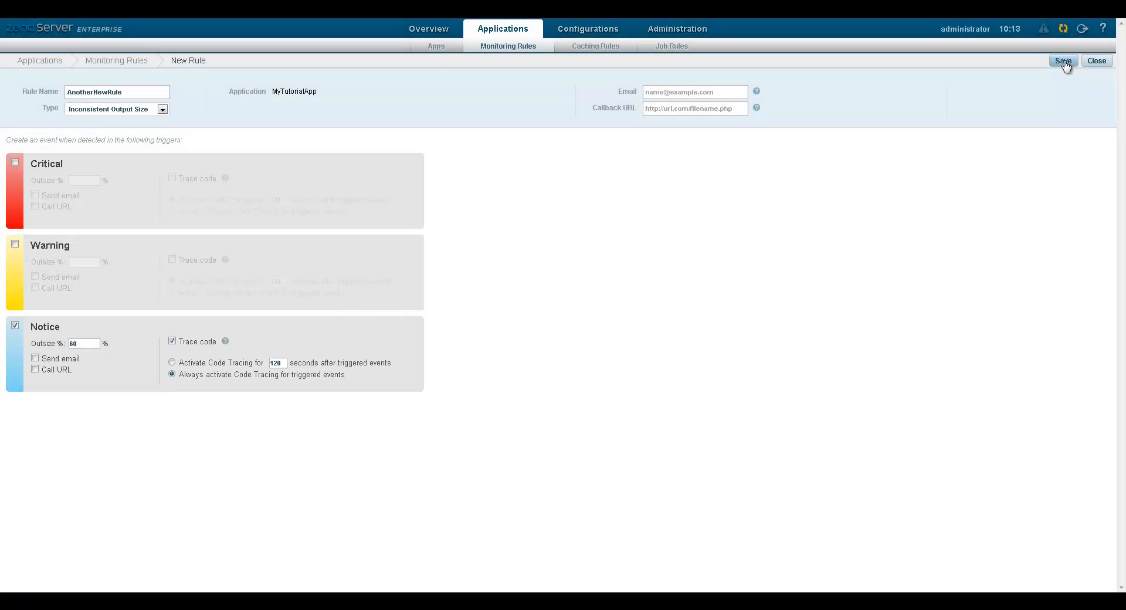
pyautogui.click(1062, 61)
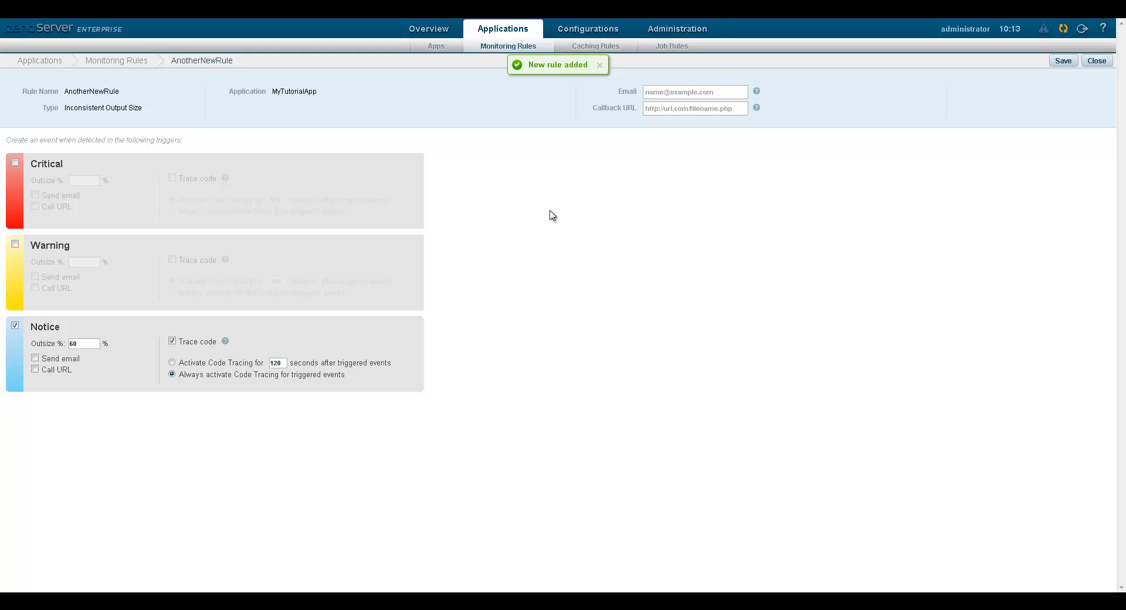
# Close the saved AnotherNewRule page and briefly expand then collapse the sanity1 rule group.
pyautogui.click(1097, 61)
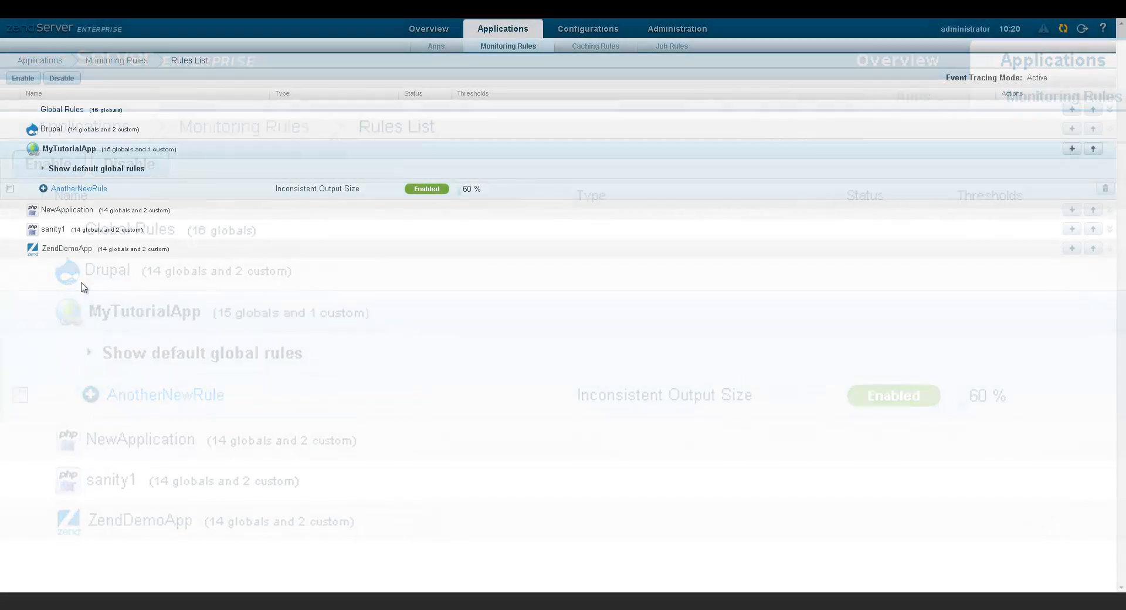
pyautogui.click(57, 231)
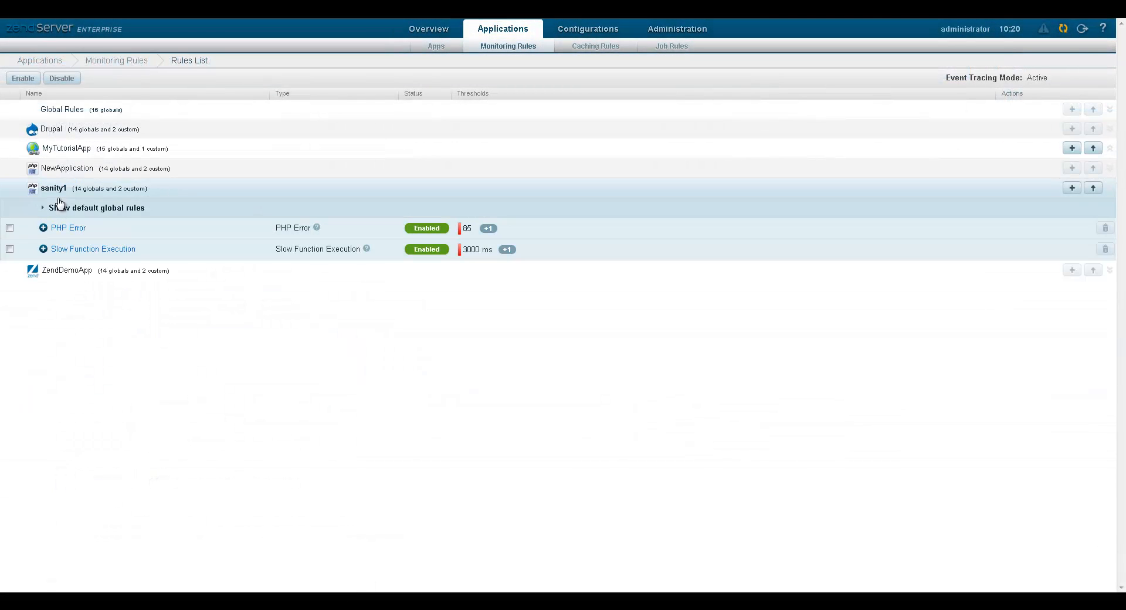
pyautogui.click(66, 138)
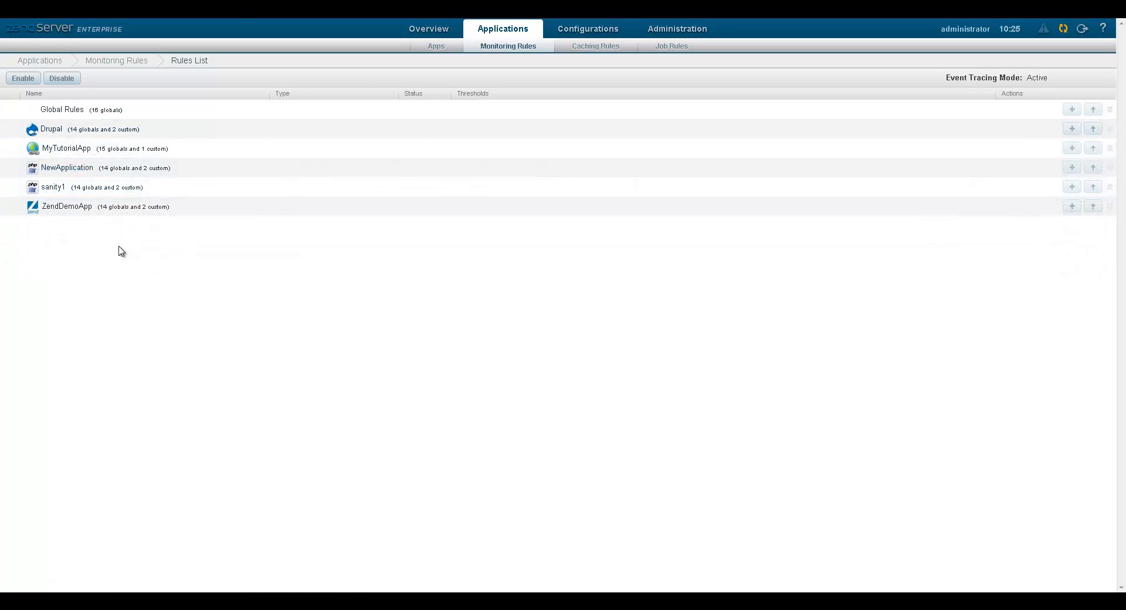
# Disable the Function Error rule in the MyTutorialApp group, then collapse the group.
pyautogui.click(75, 152)
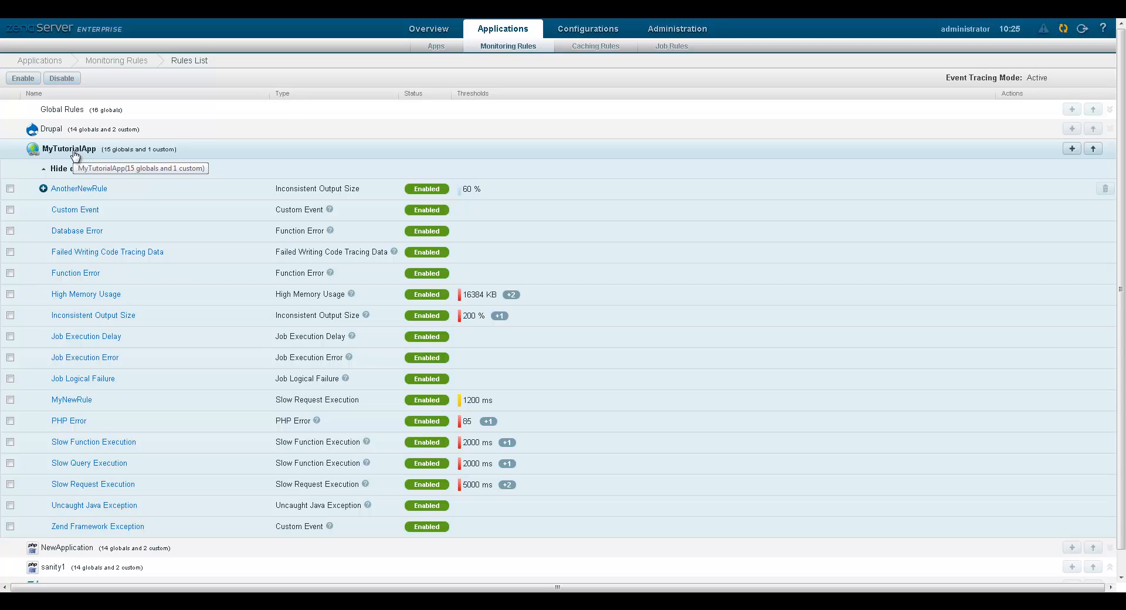
pyautogui.click(10, 273)
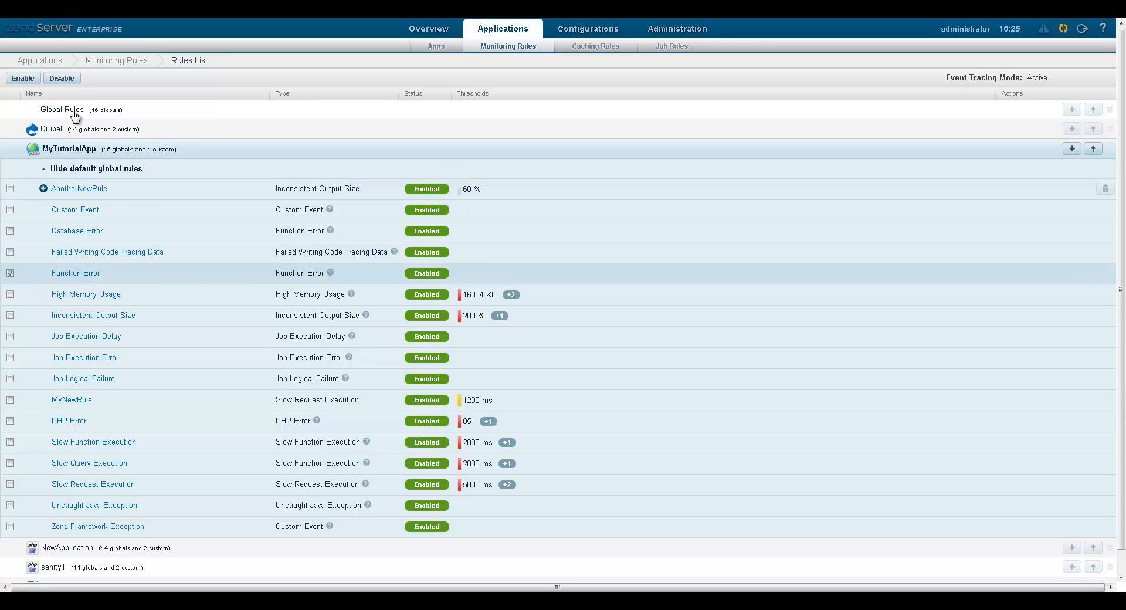
pyautogui.click(61, 78)
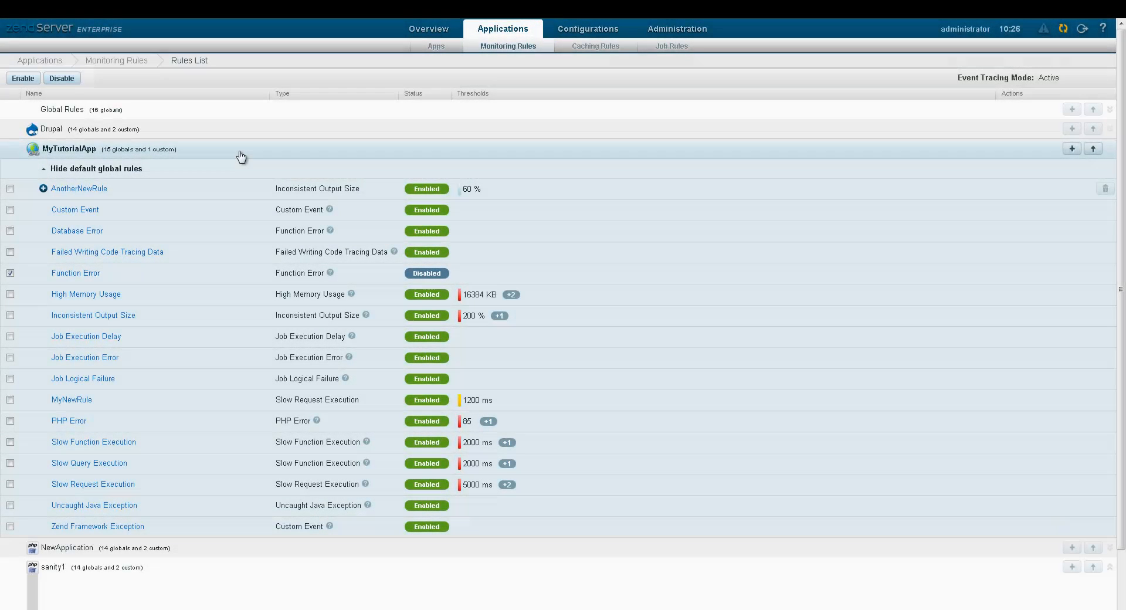
pyautogui.click(69, 150)
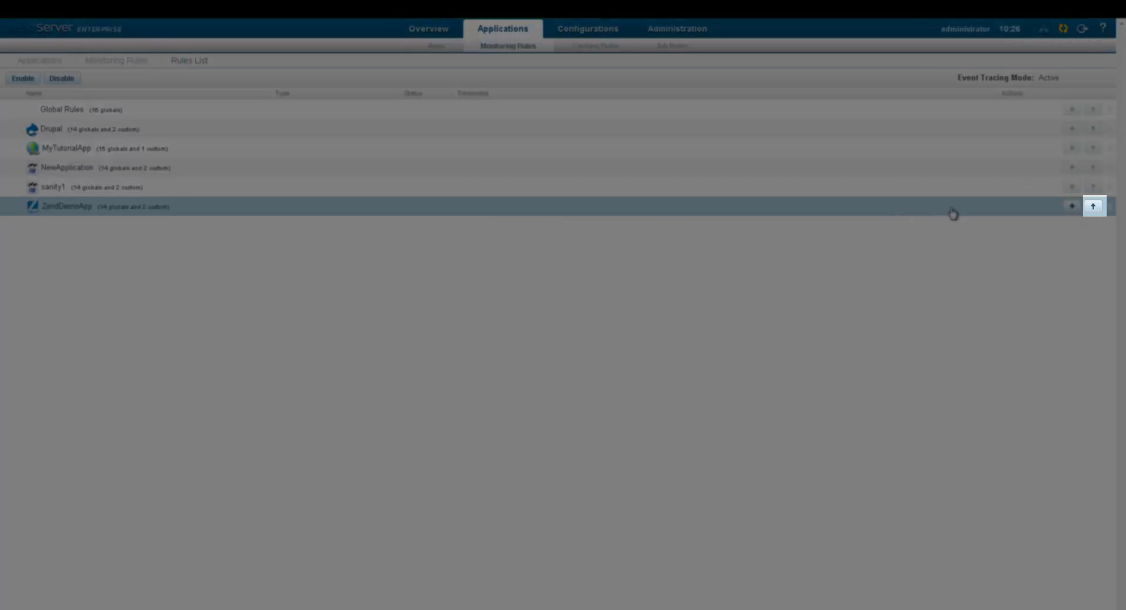
# Attempt to export ZendDemoApp's rules, dismiss the save dialog, and restart Zend Server.
pyautogui.click(1091, 207)
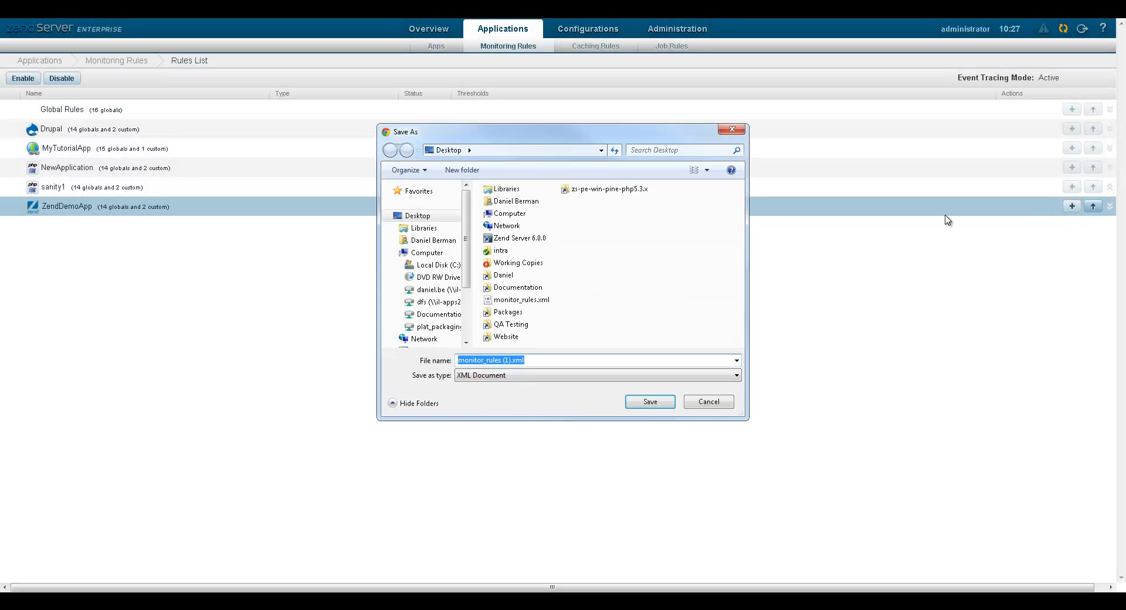
pyautogui.click(709, 402)
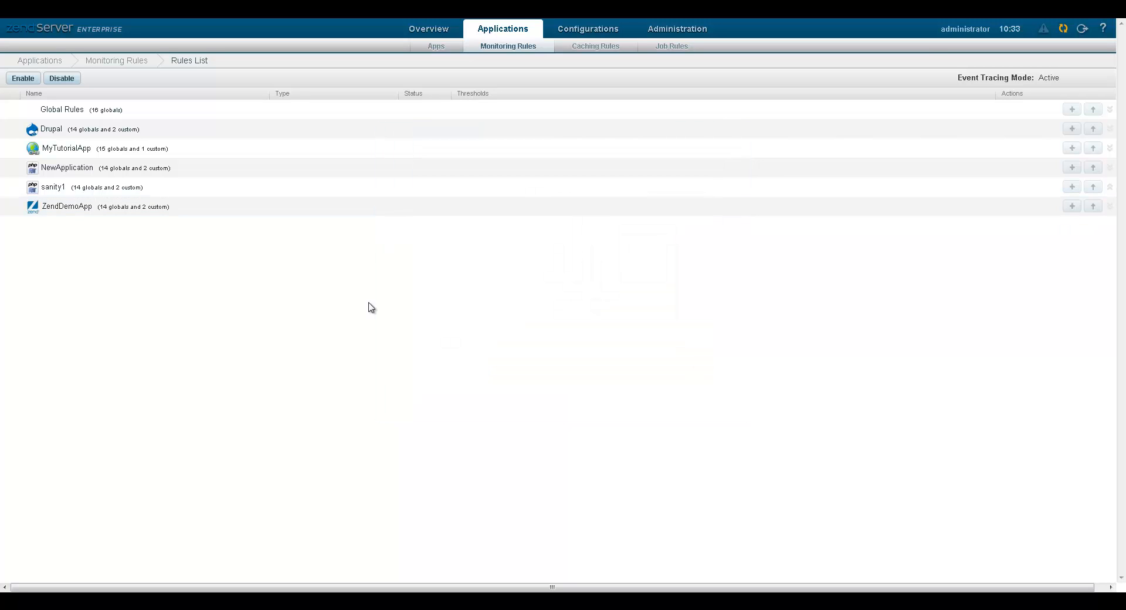
pyautogui.click(1065, 33)
pyautogui.click(673, 344)
# Open the Job Execution Error (#11) event details from the Overview Events list.
pyautogui.click(430, 34)
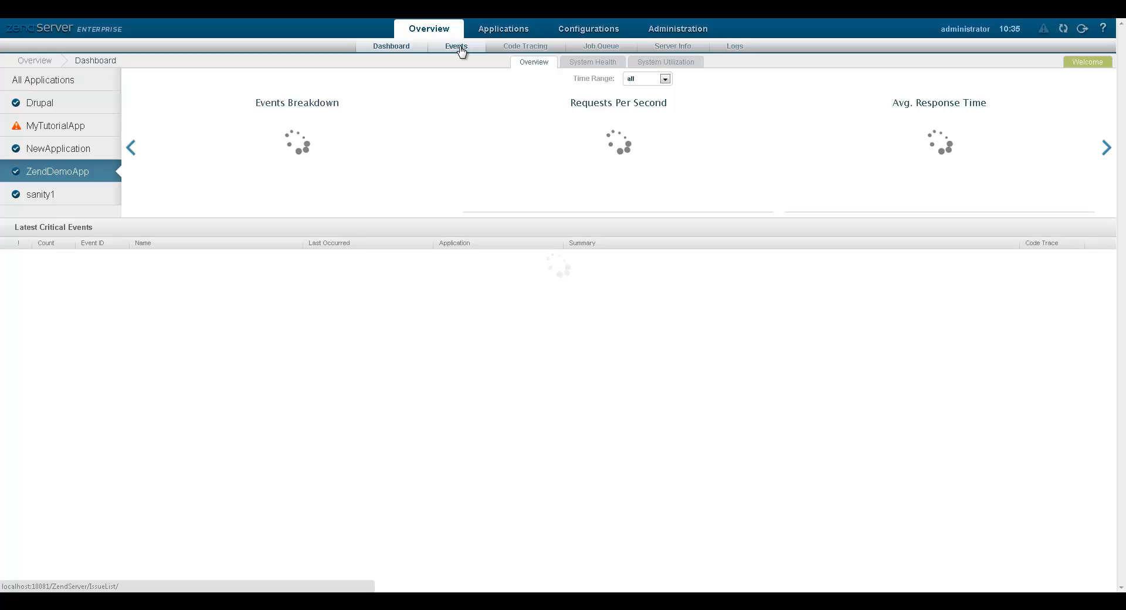
pyautogui.click(460, 48)
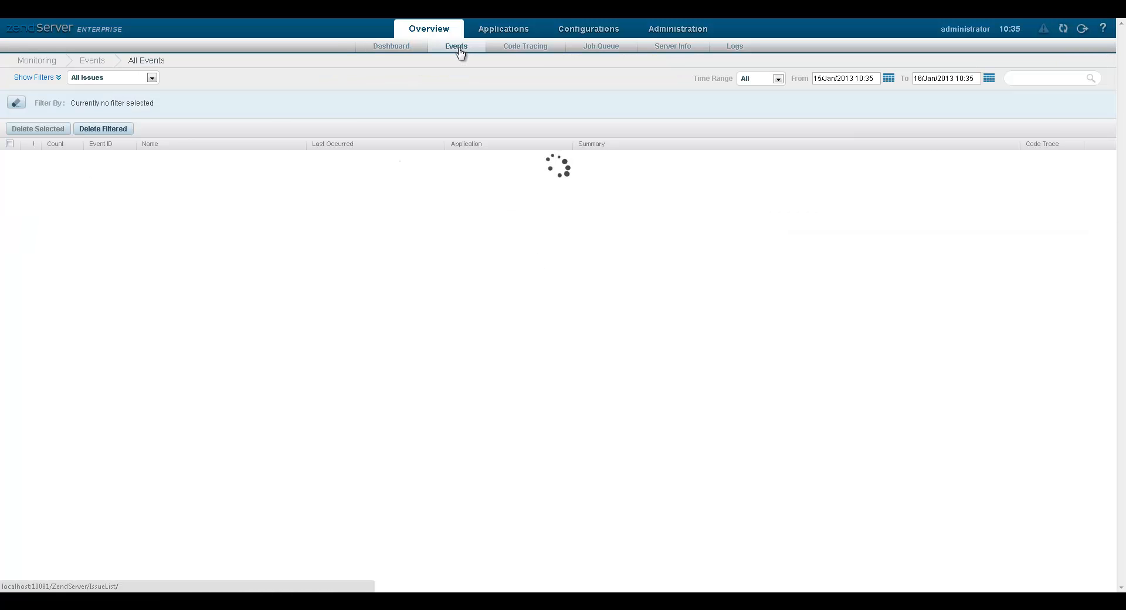
pyautogui.click(93, 161)
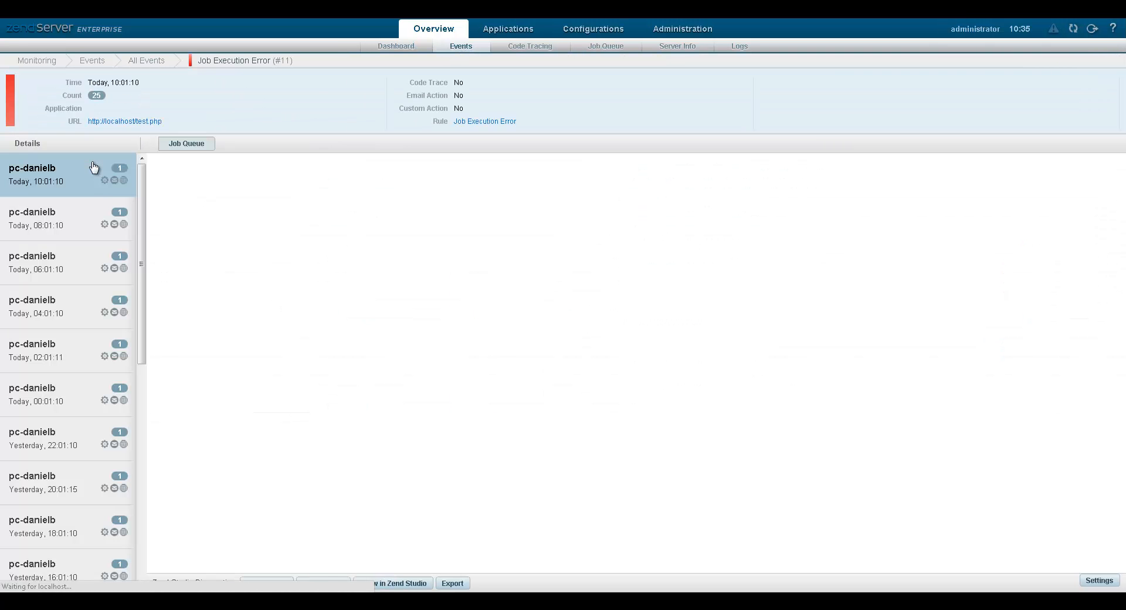